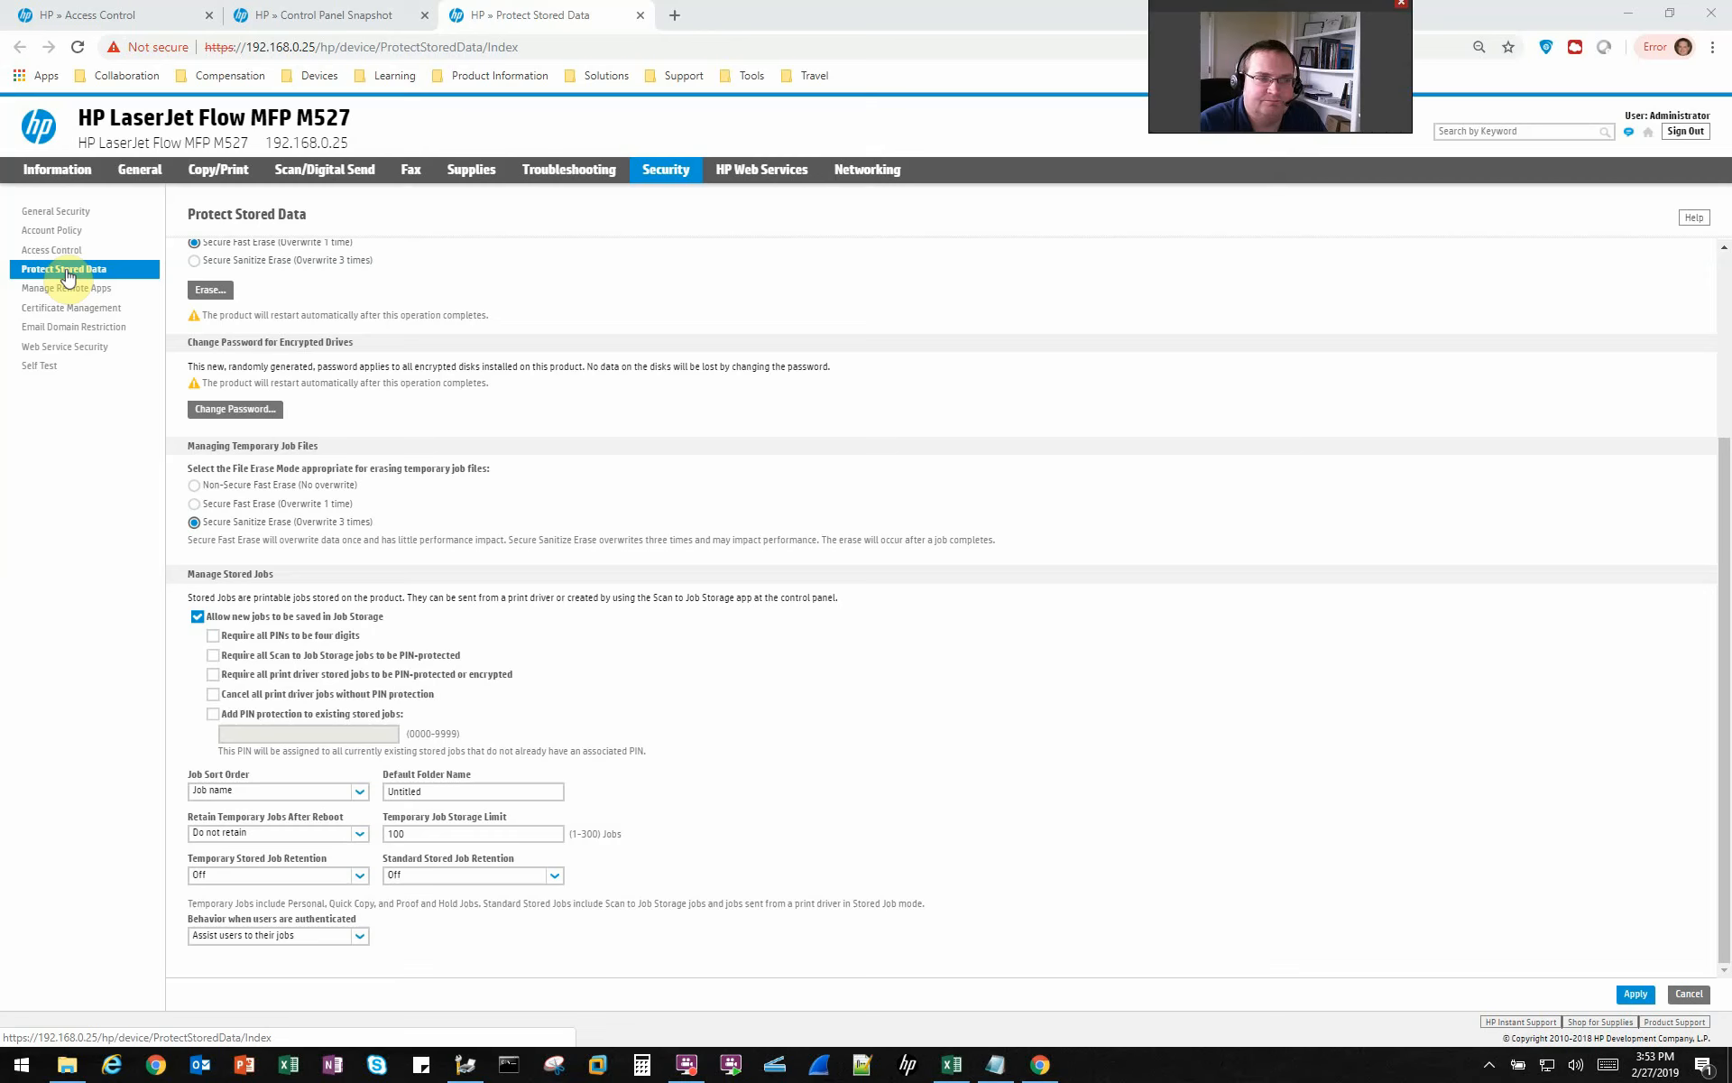
- Disallow new jobs from being saved in Job Storage under Manage Stored Jobs, and allow them again
click(187, 574)
drag(188, 574, 275, 574)
click(284, 574)
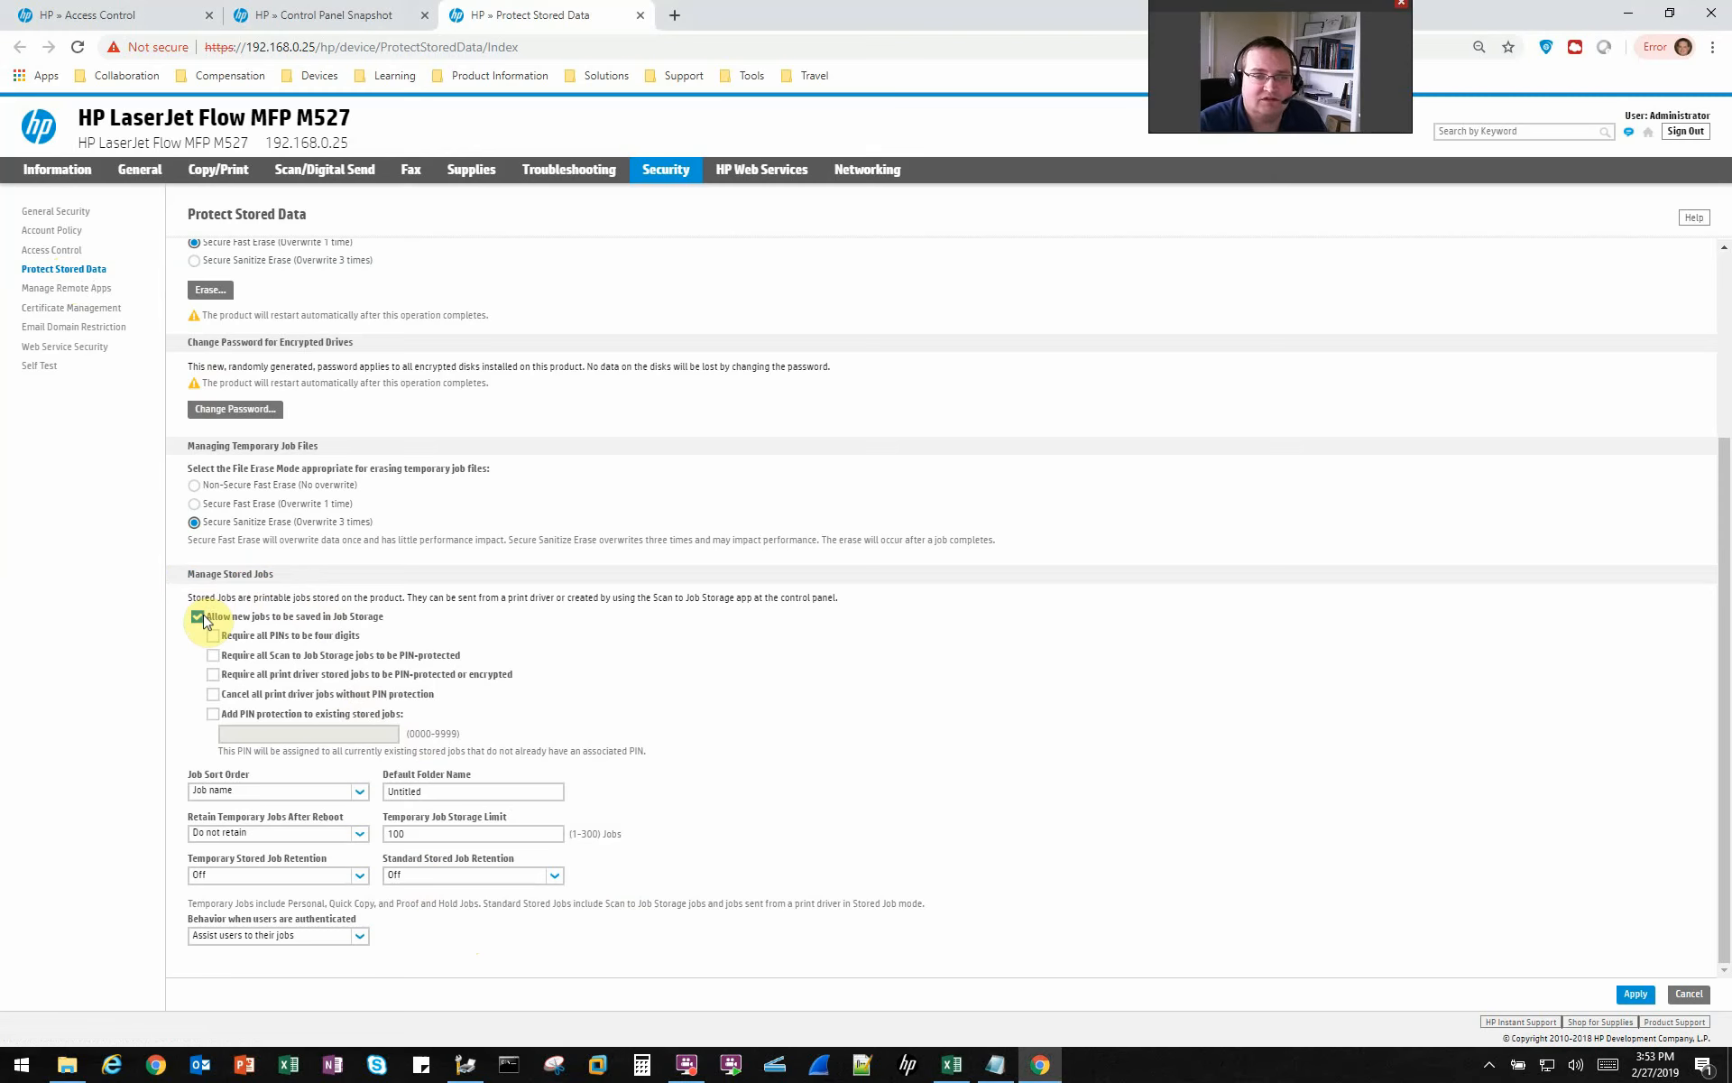
click(202, 619)
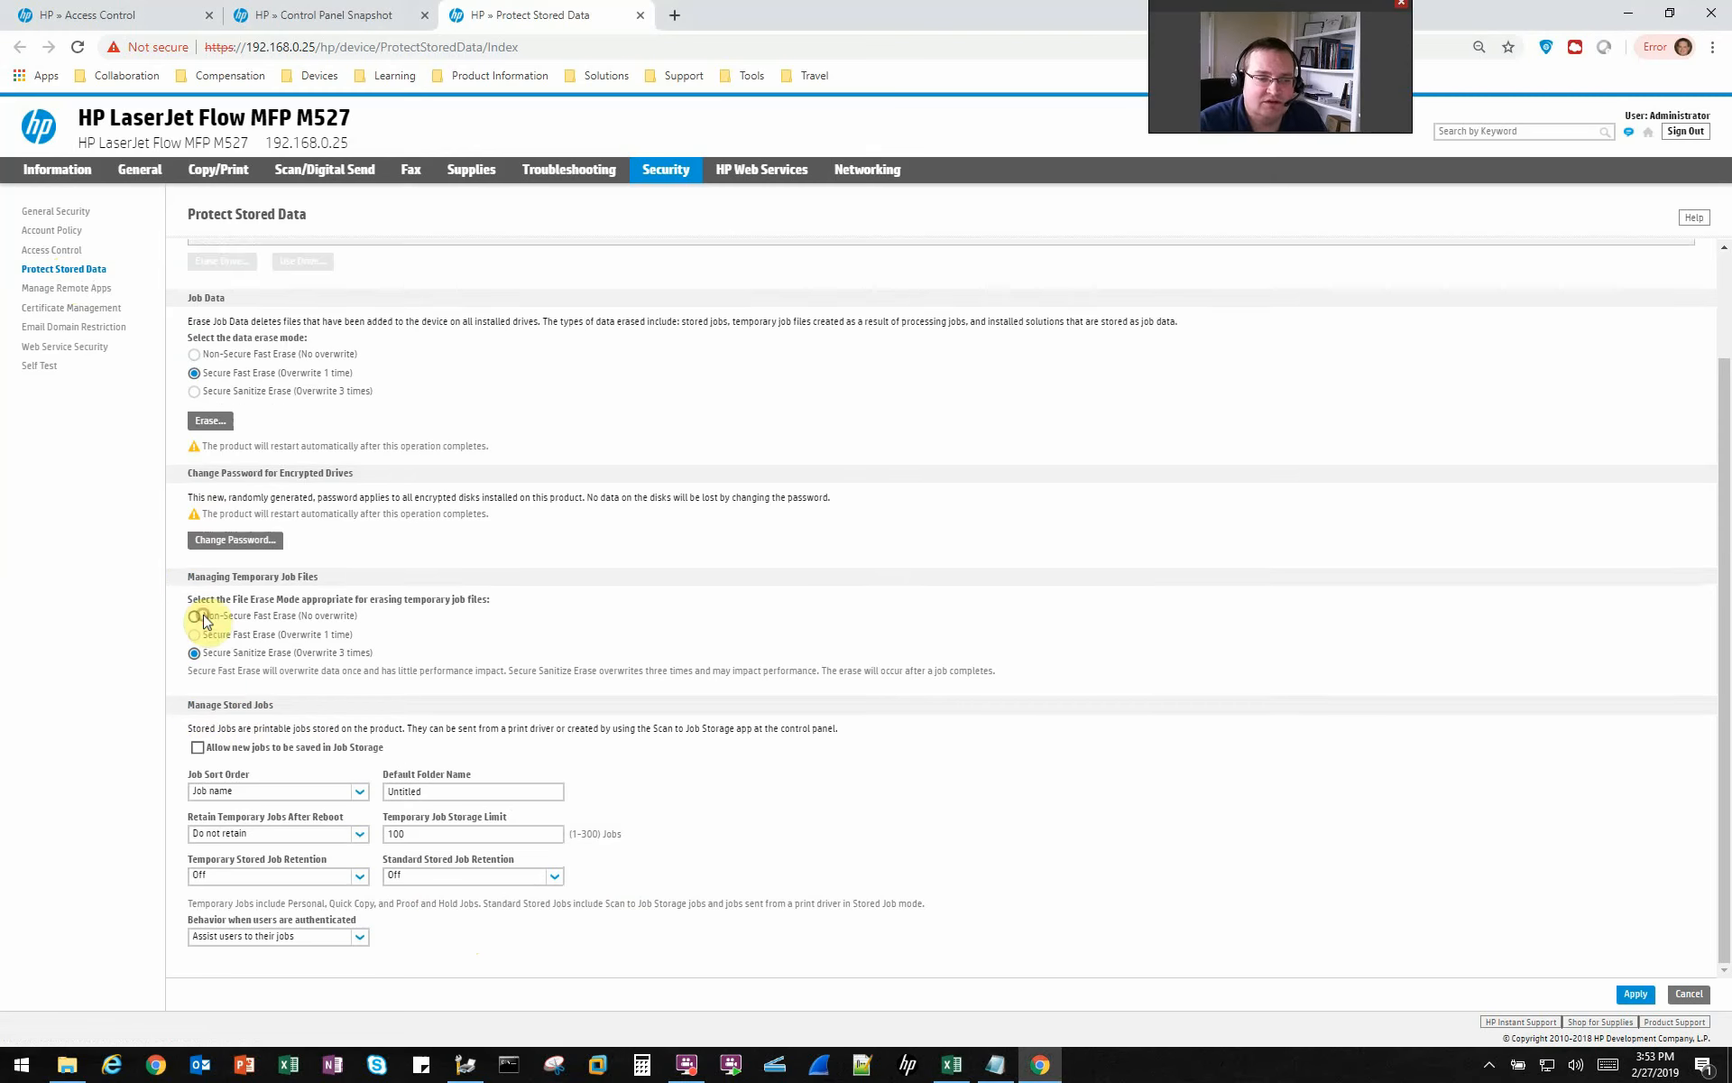
click(198, 748)
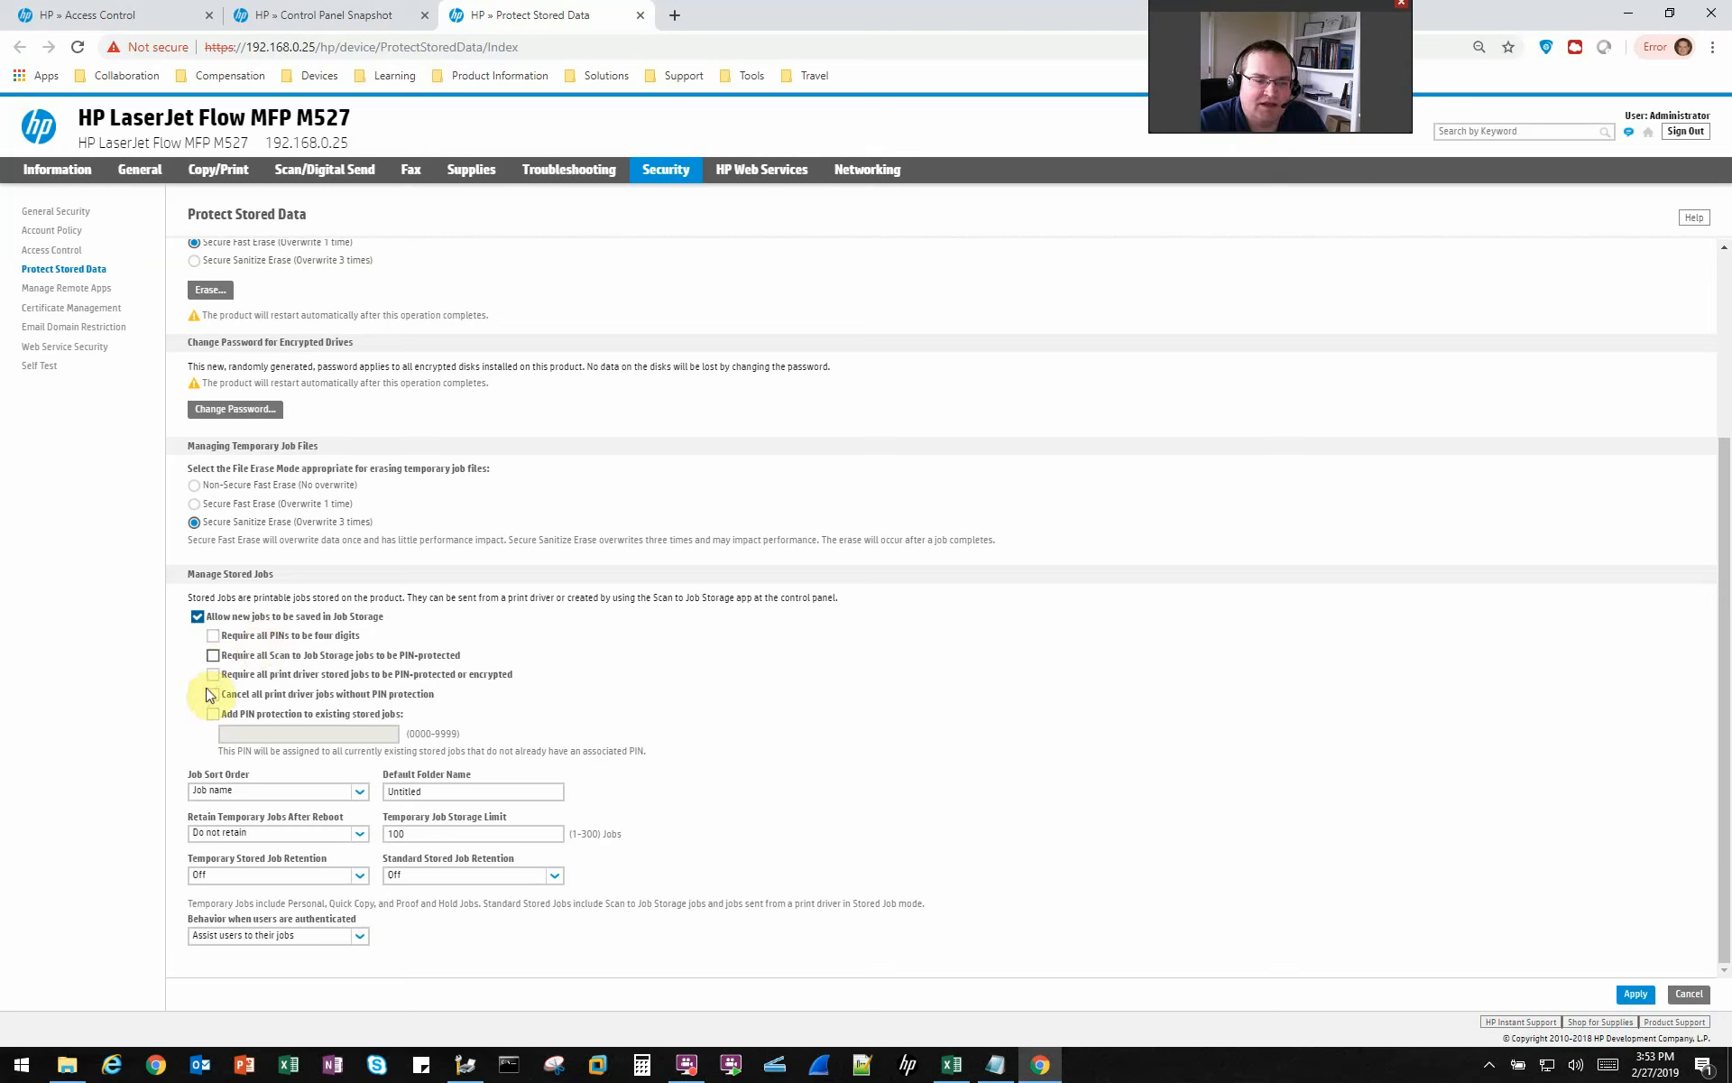
- Try out the stored-job PIN options, including cancelling unprotected print driver jobs and adding PIN protection to existing jobs, and clear them again
click(281, 679)
click(284, 682)
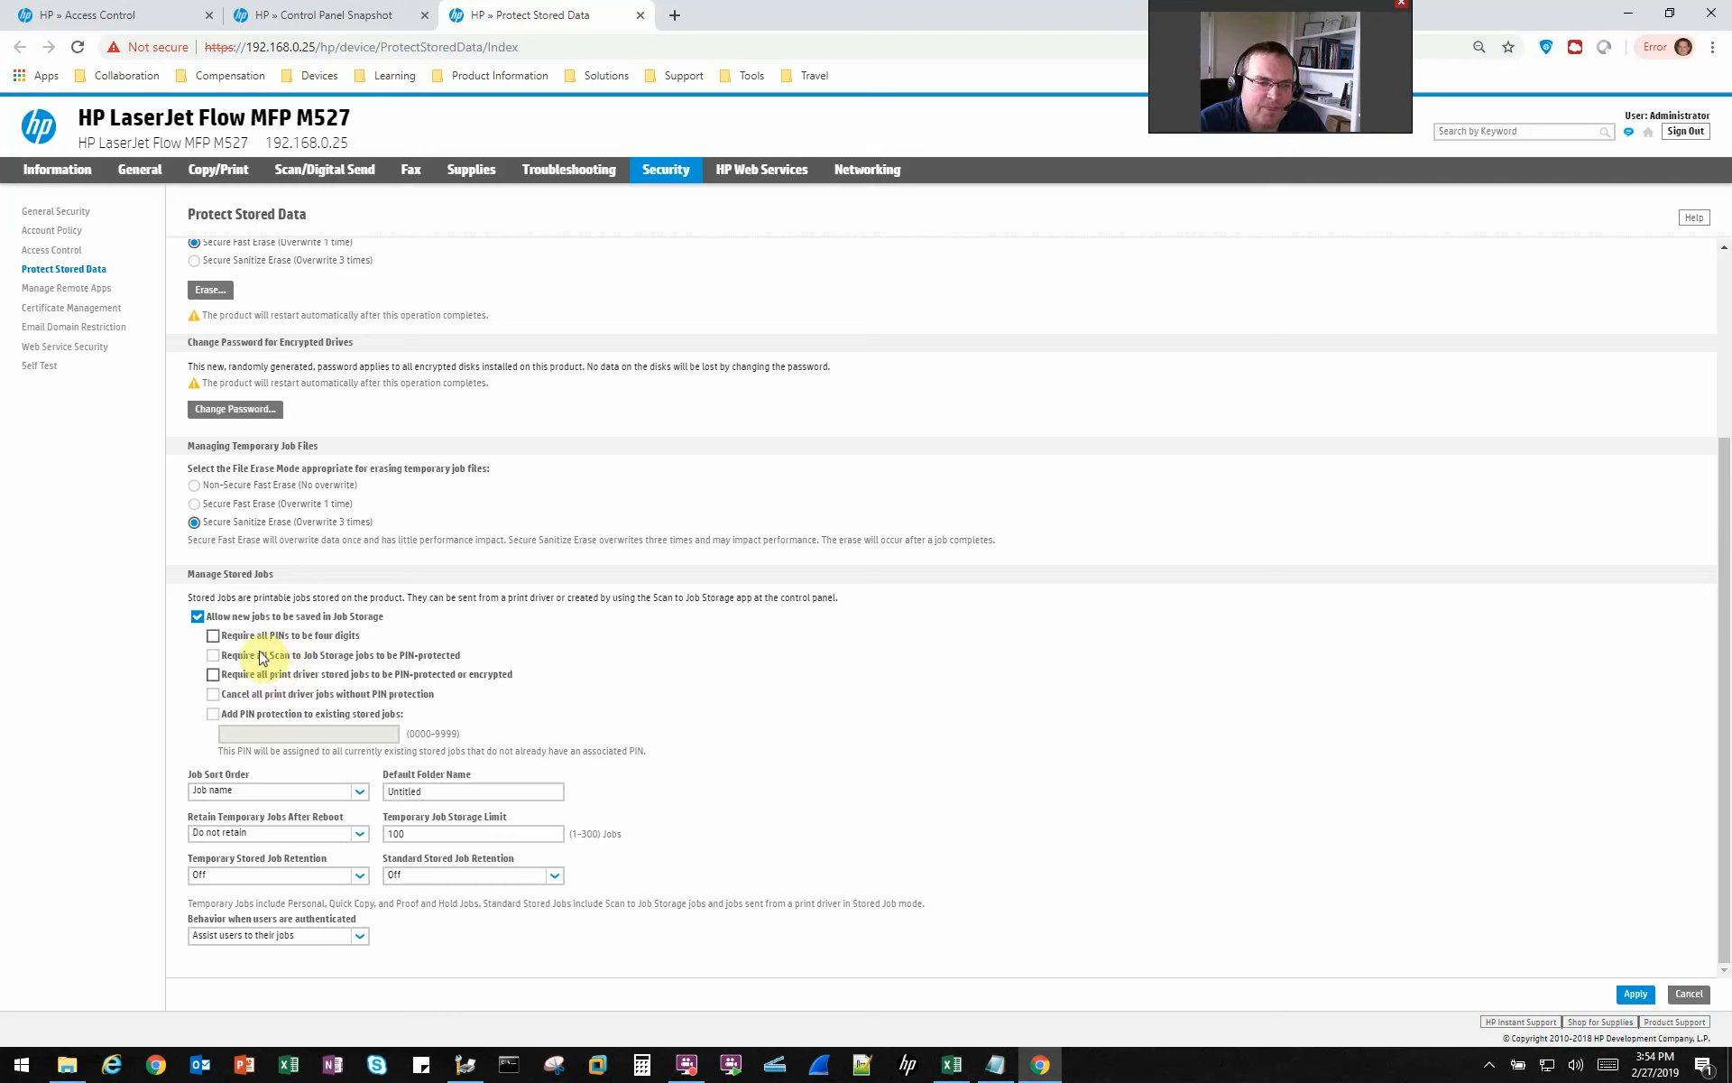
click(225, 700)
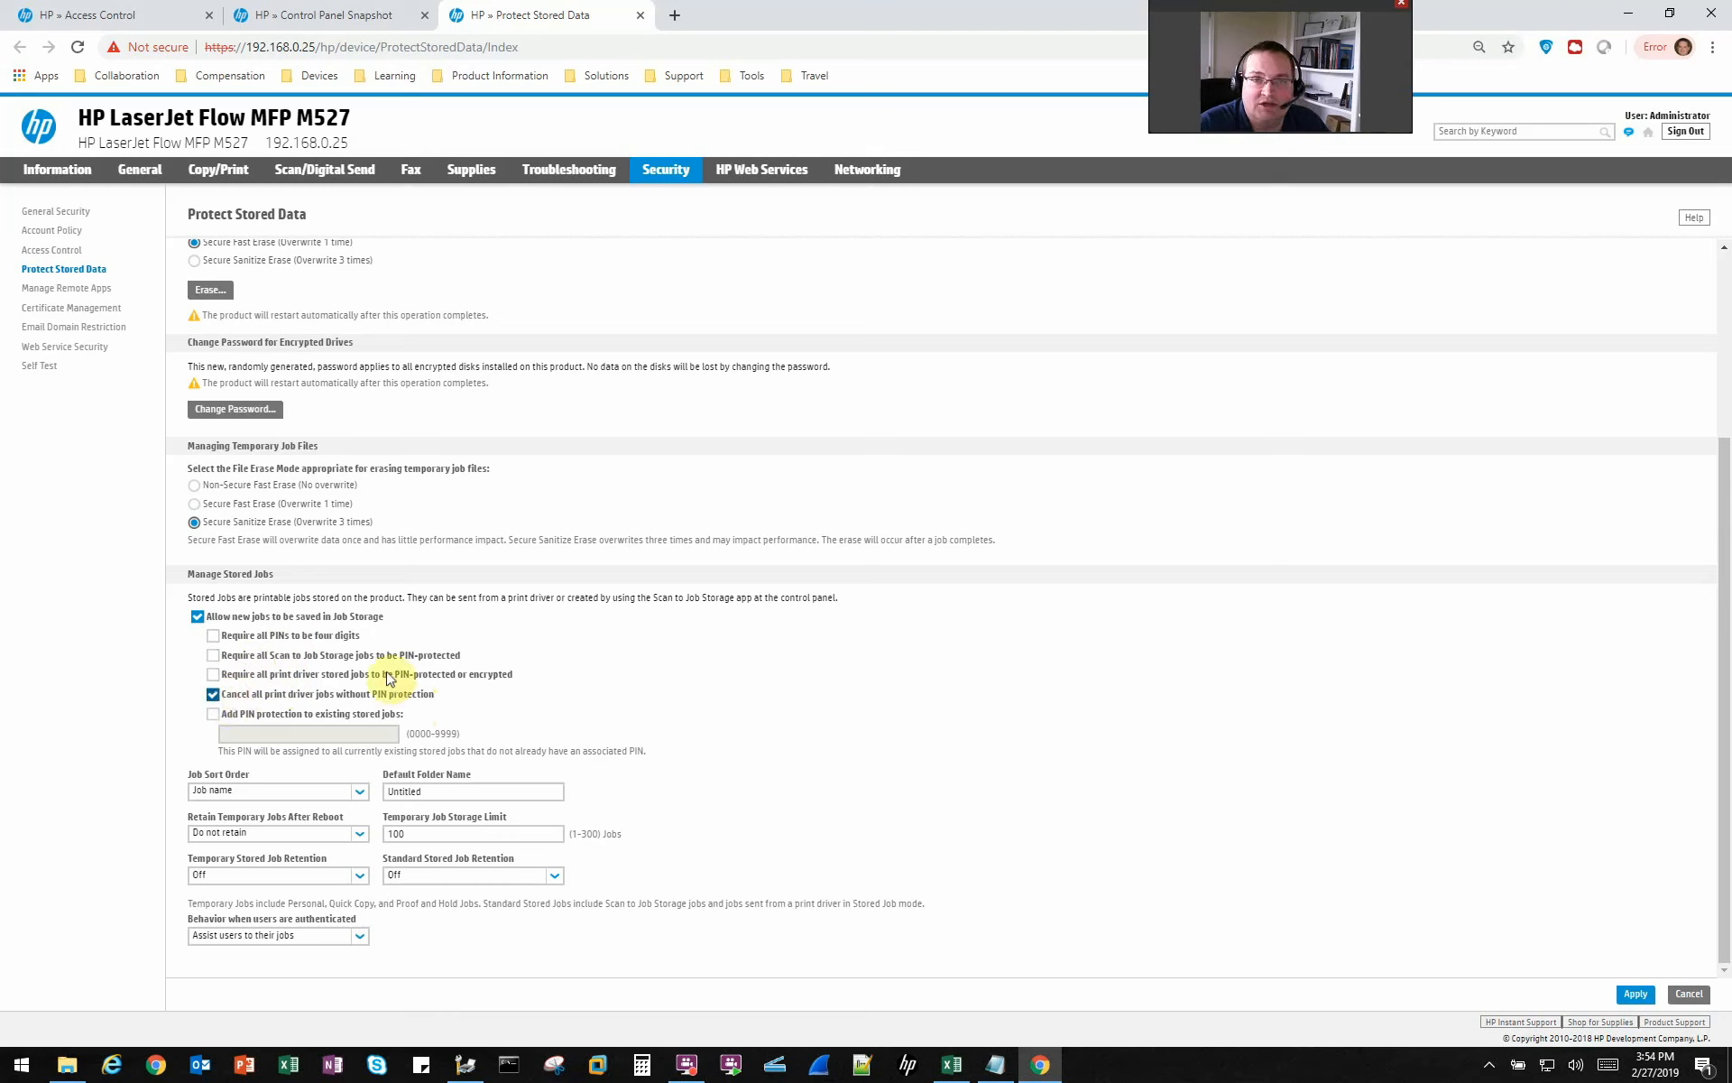
click(244, 716)
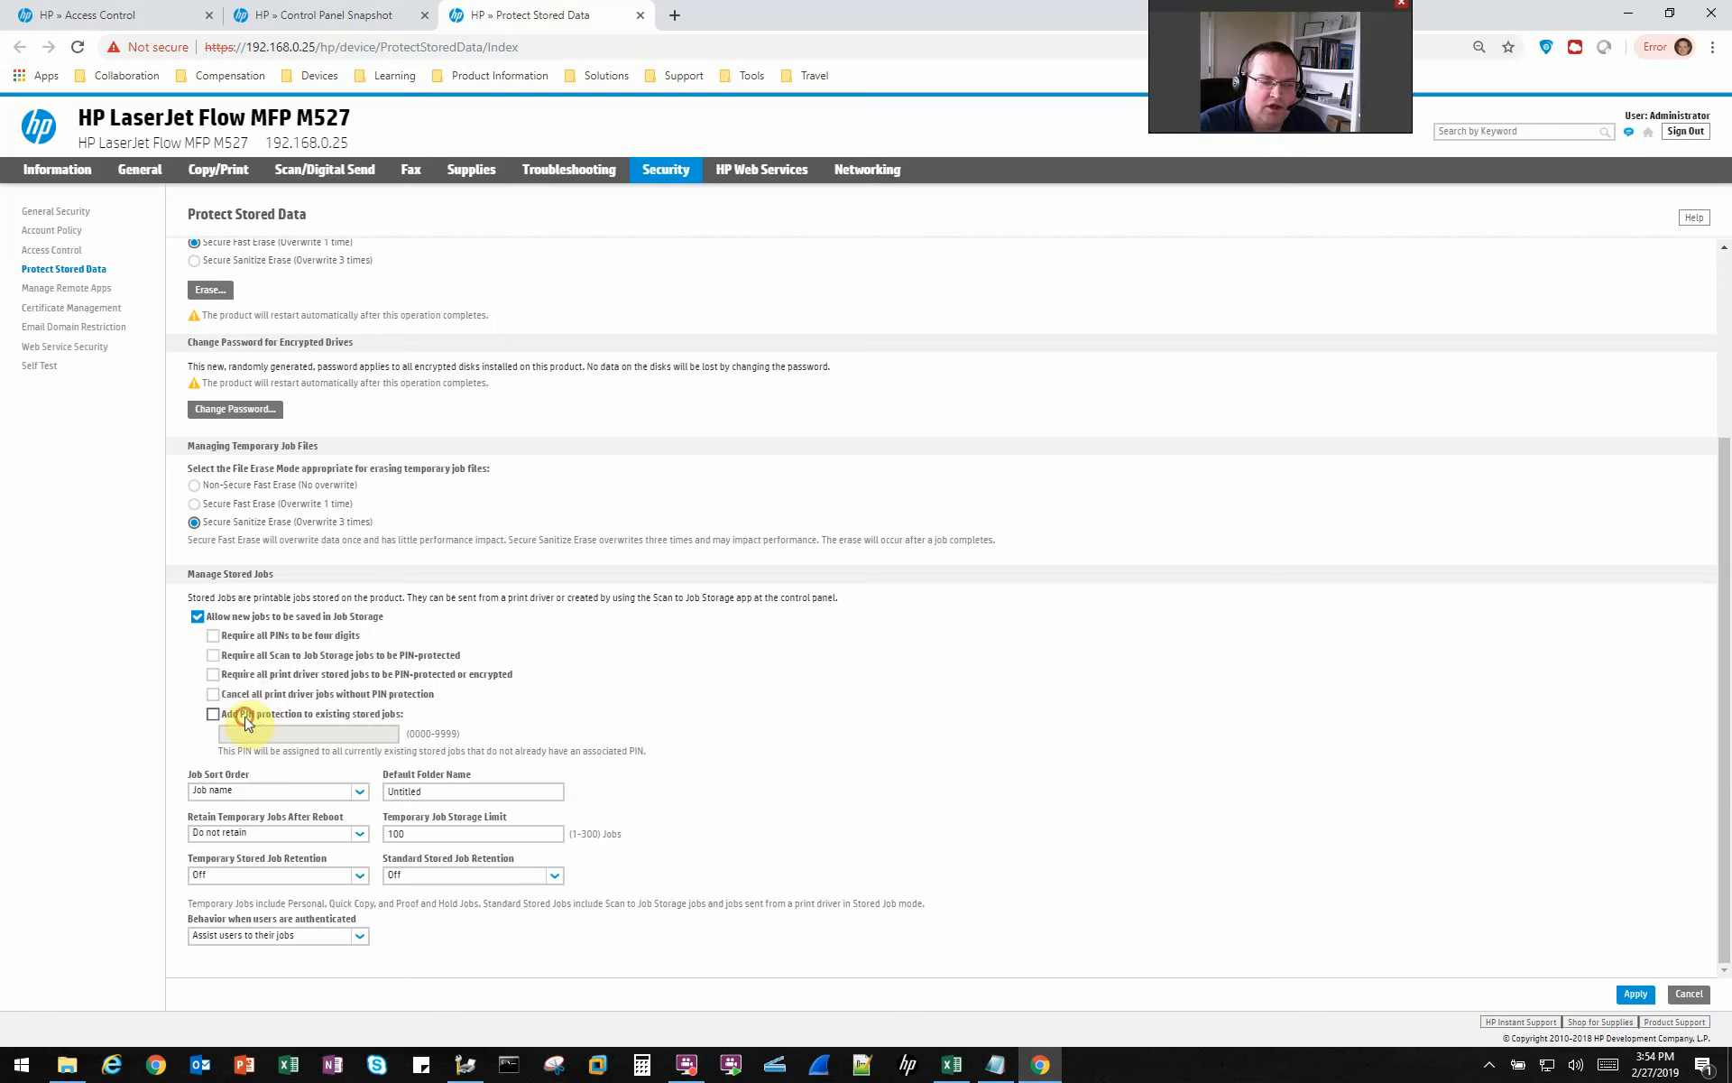
click(245, 718)
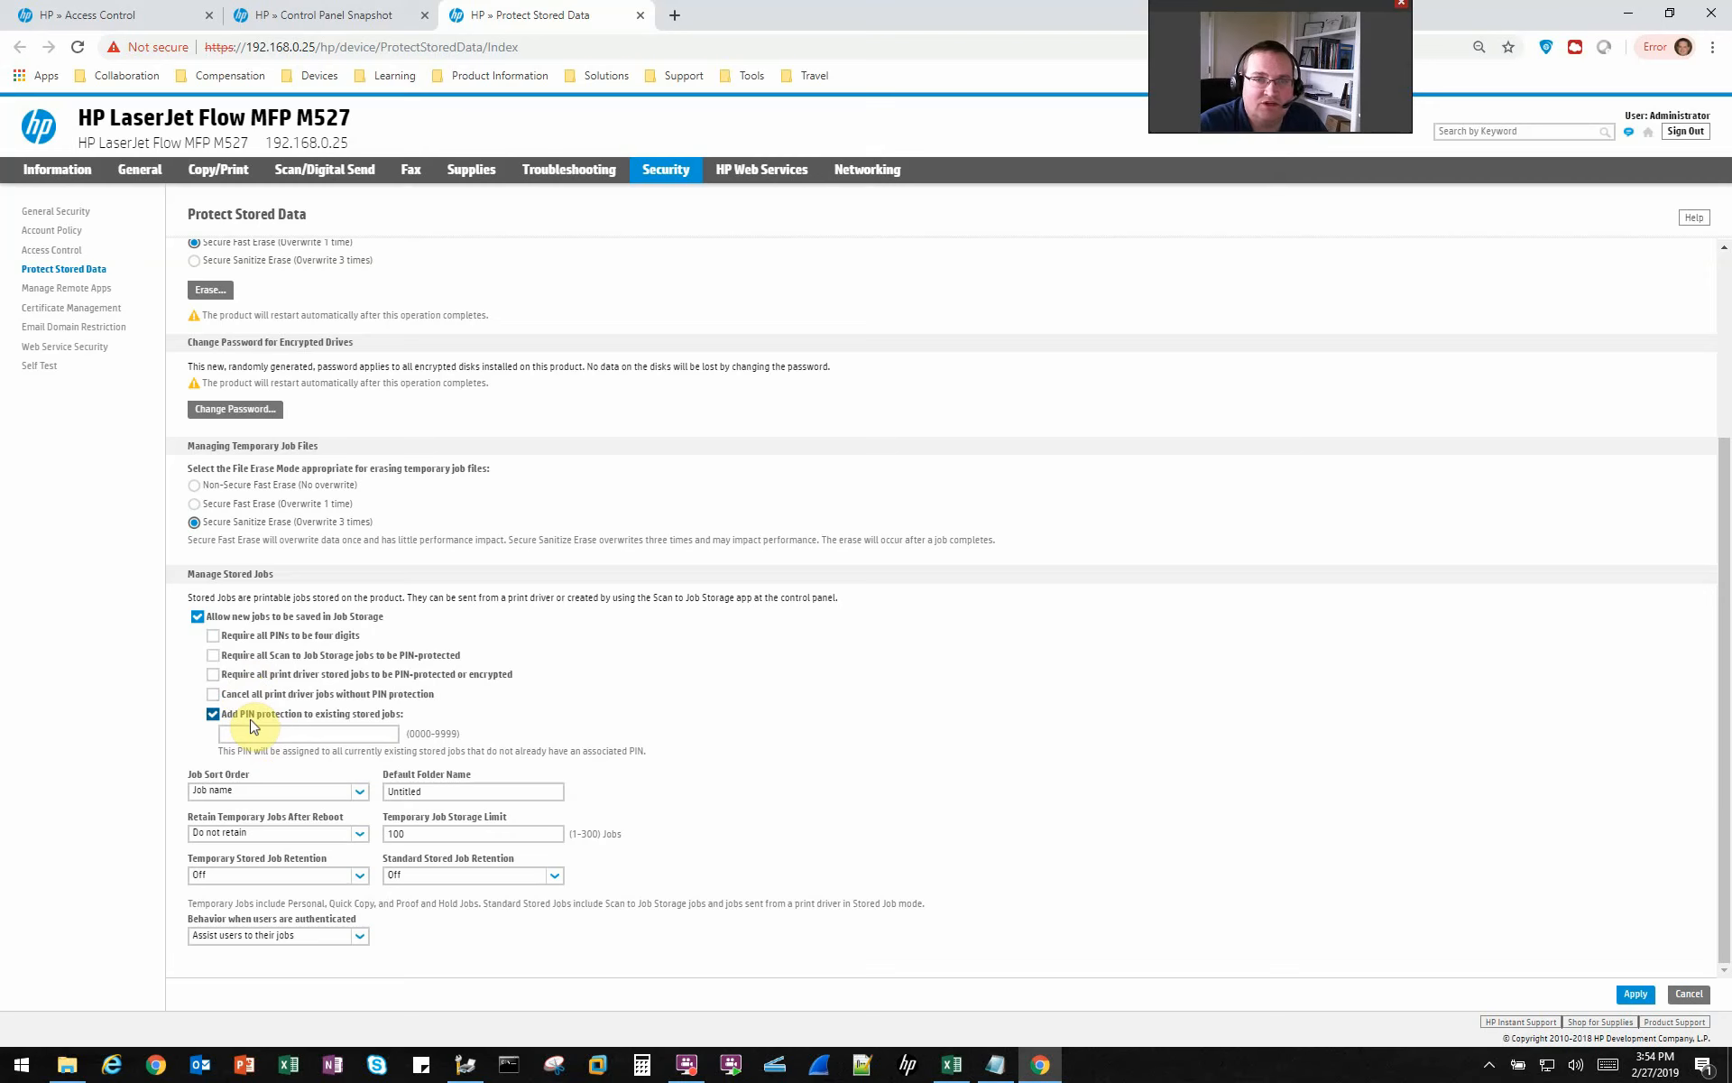
click(252, 720)
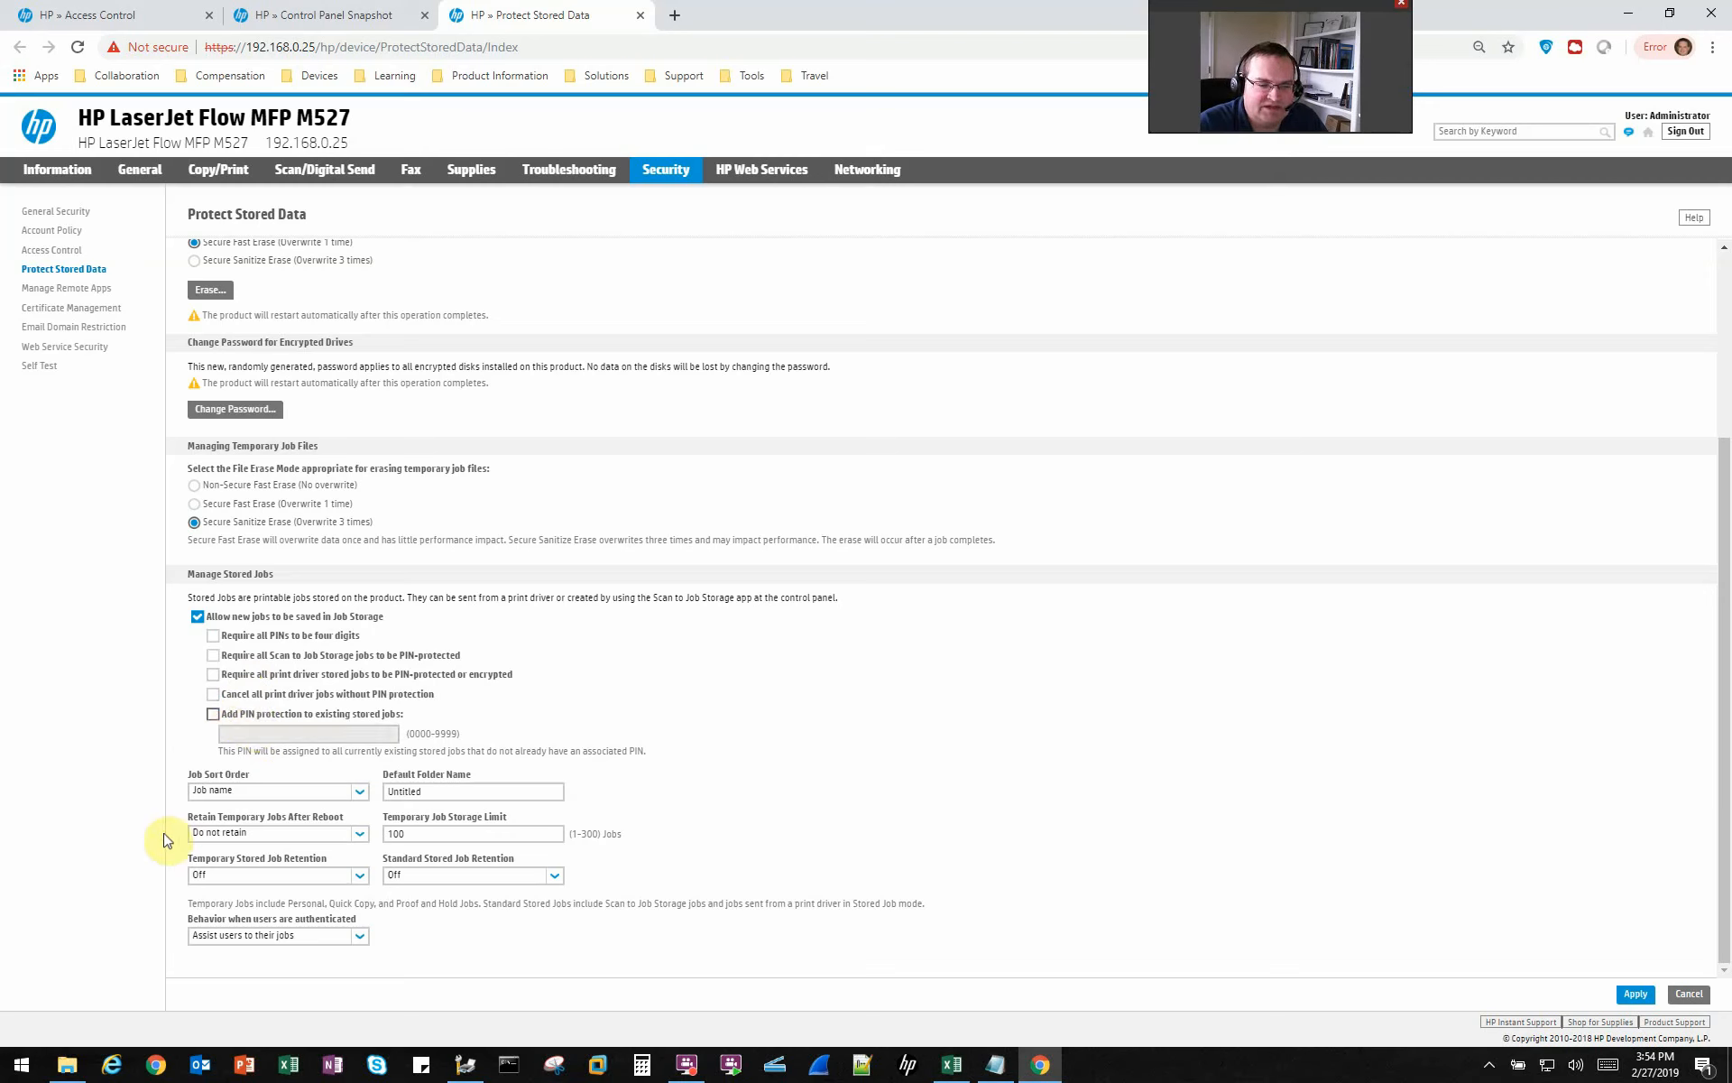
- Review the job sort order choices, keeping Job name, and look at the default folder name setting
click(220, 792)
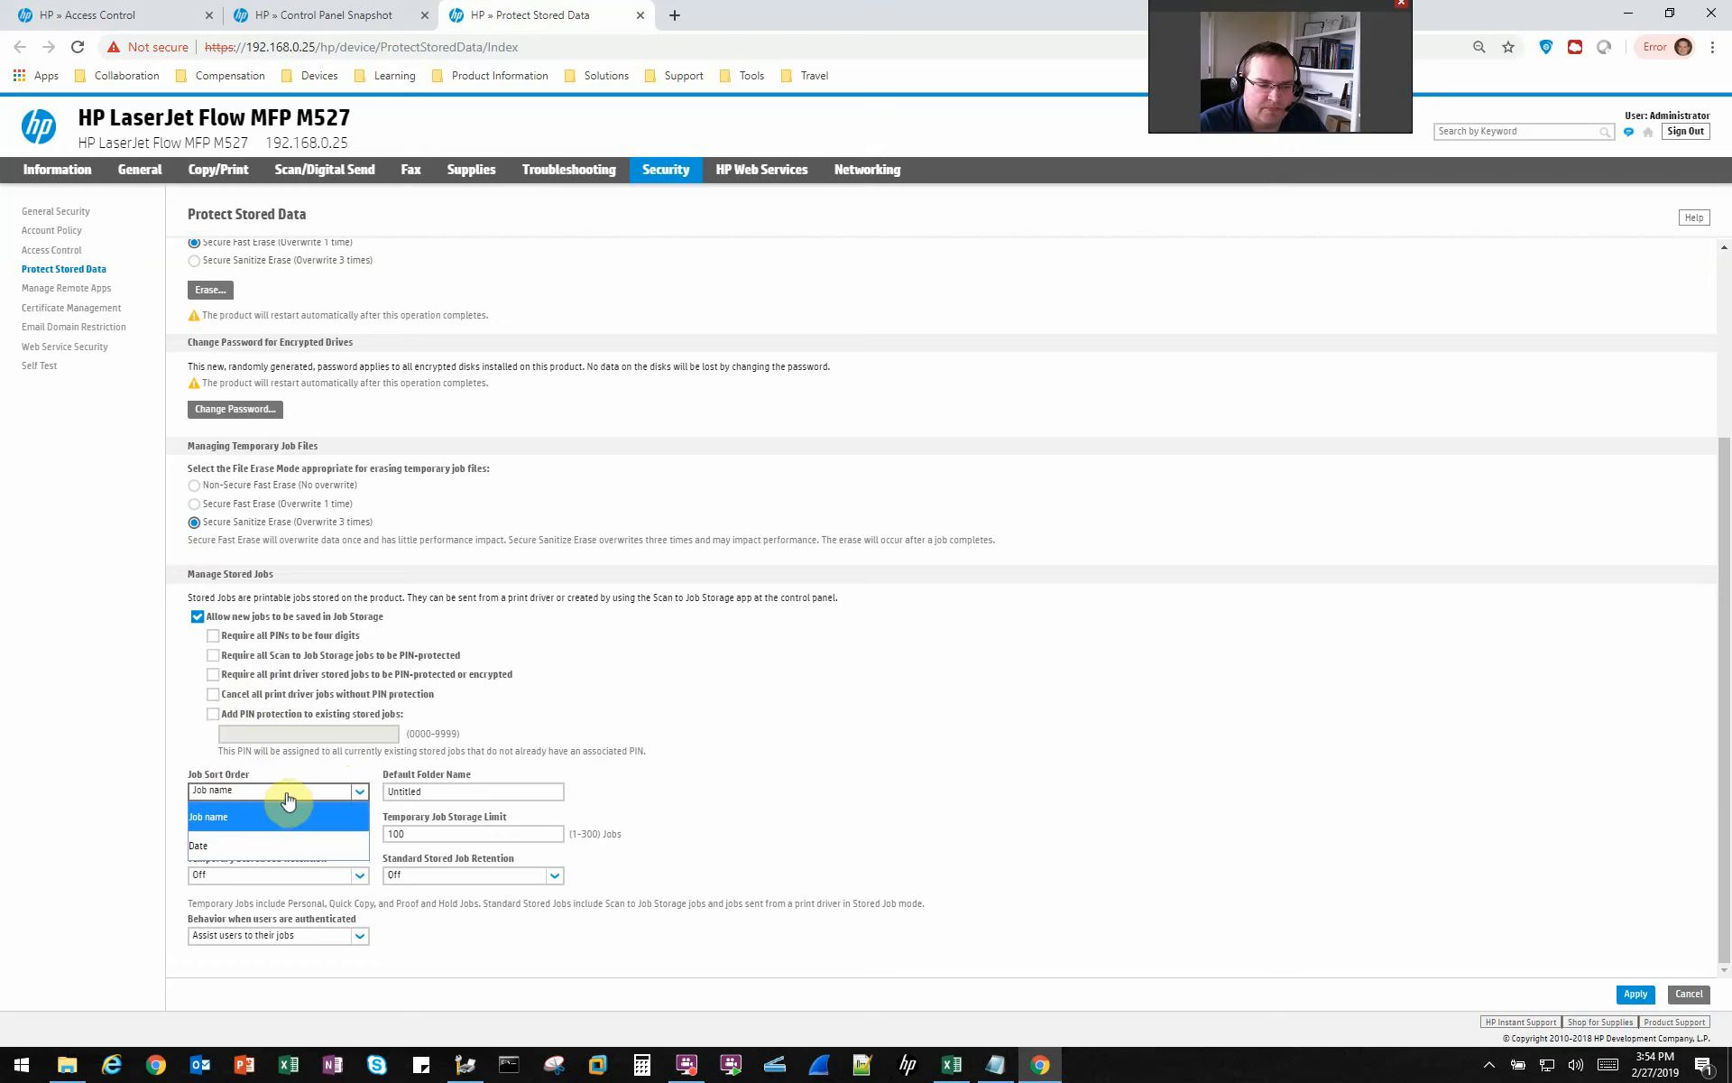
click(228, 815)
click(451, 792)
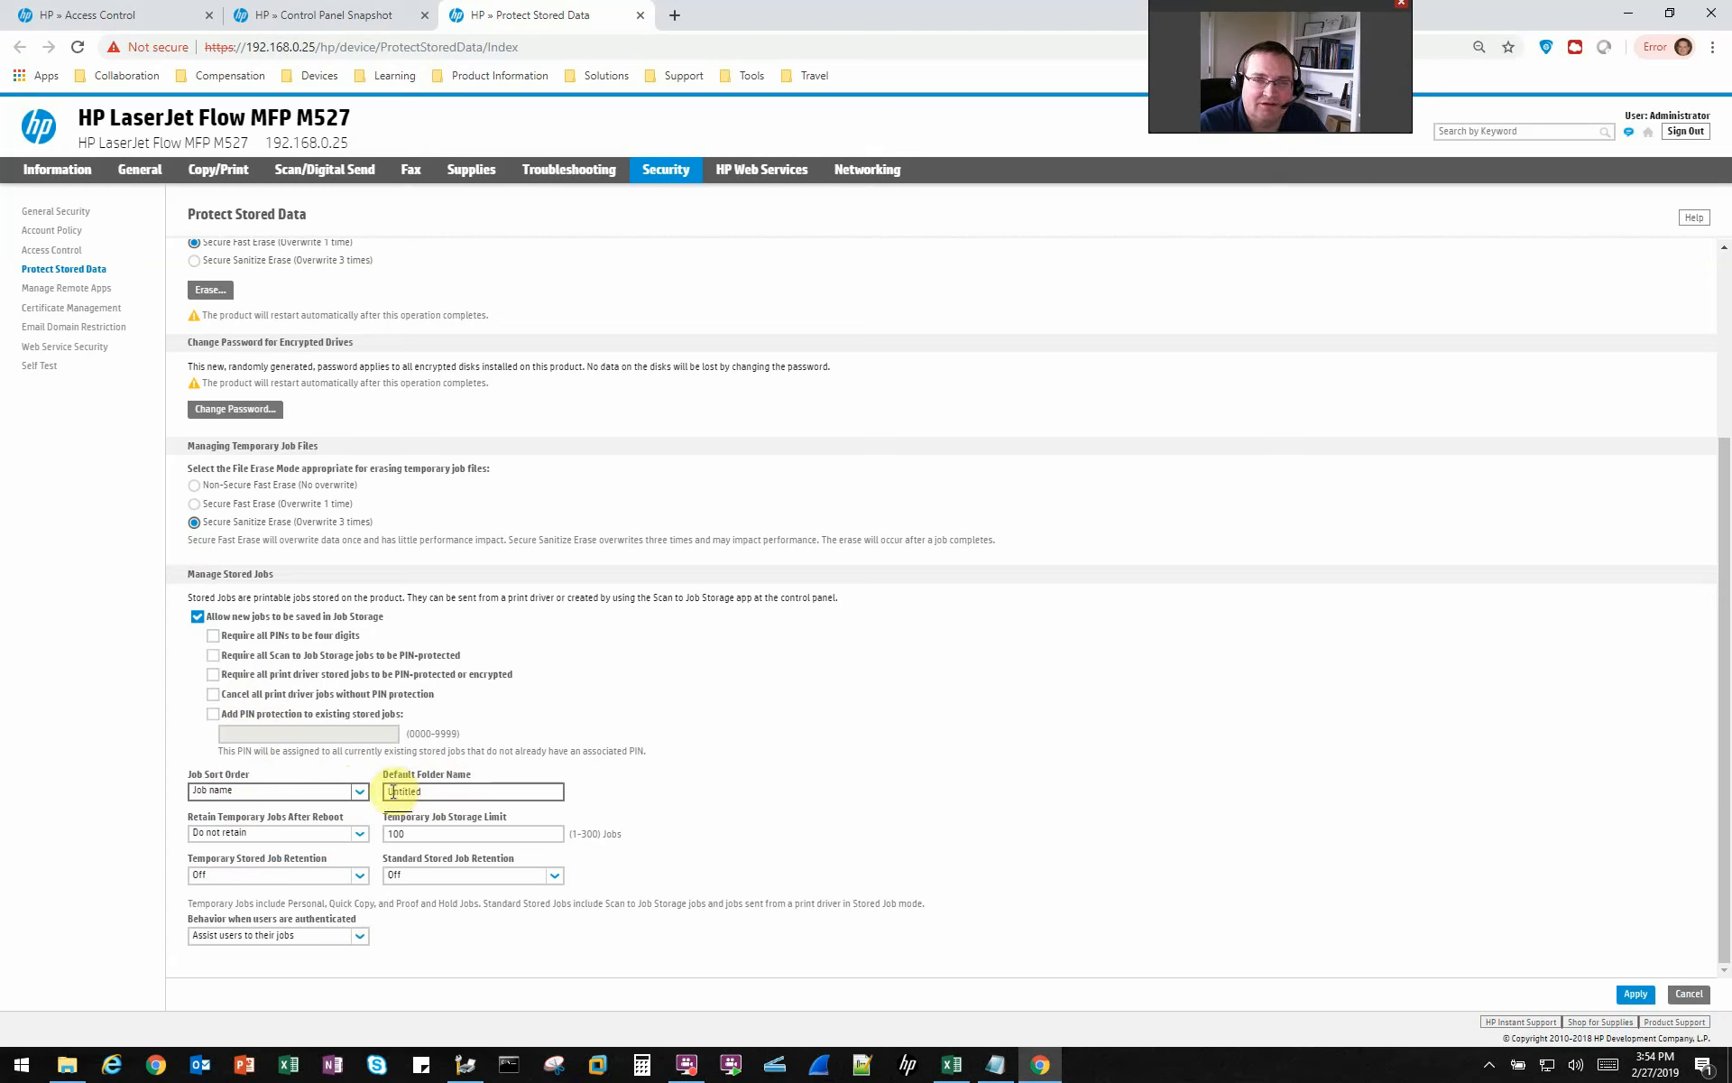
click(424, 749)
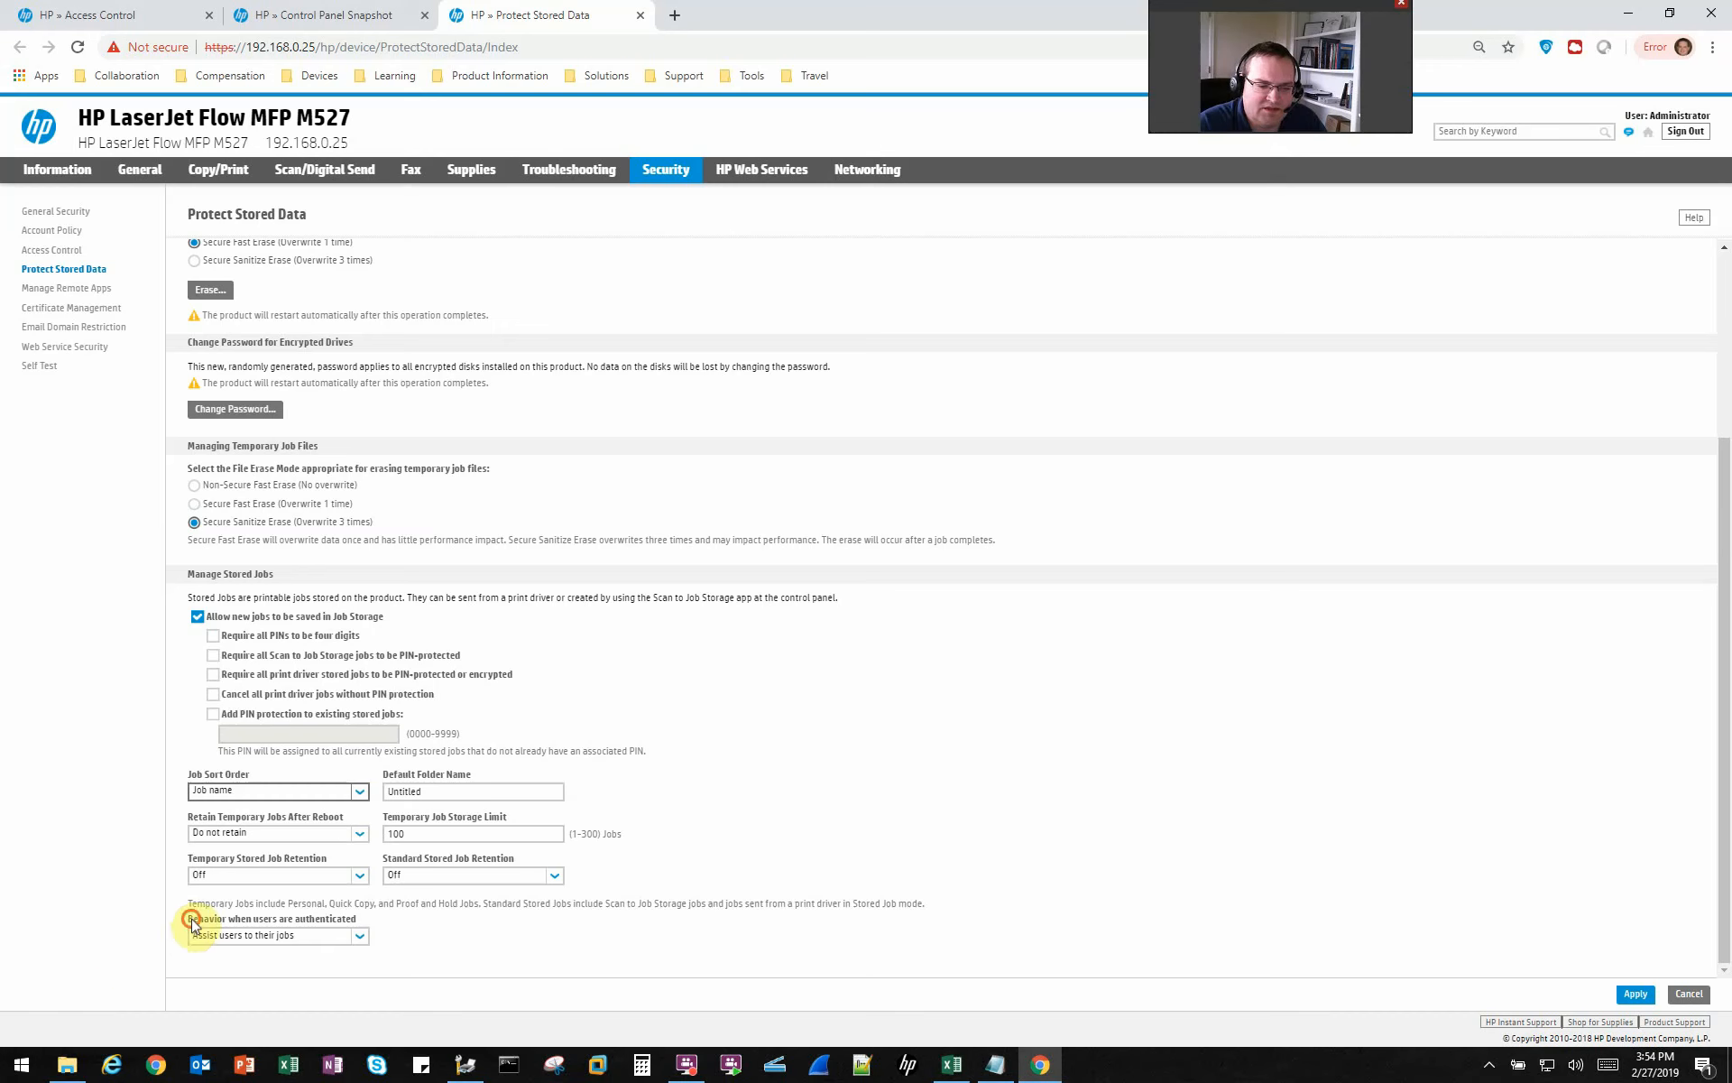
- Try Default as the behavior when users are authenticated, and restore Assist users to their jobs
mouse_move(189, 918)
mouse_down()
mouse_move(313, 922)
mouse_move(217, 927)
mouse_up()
click(332, 921)
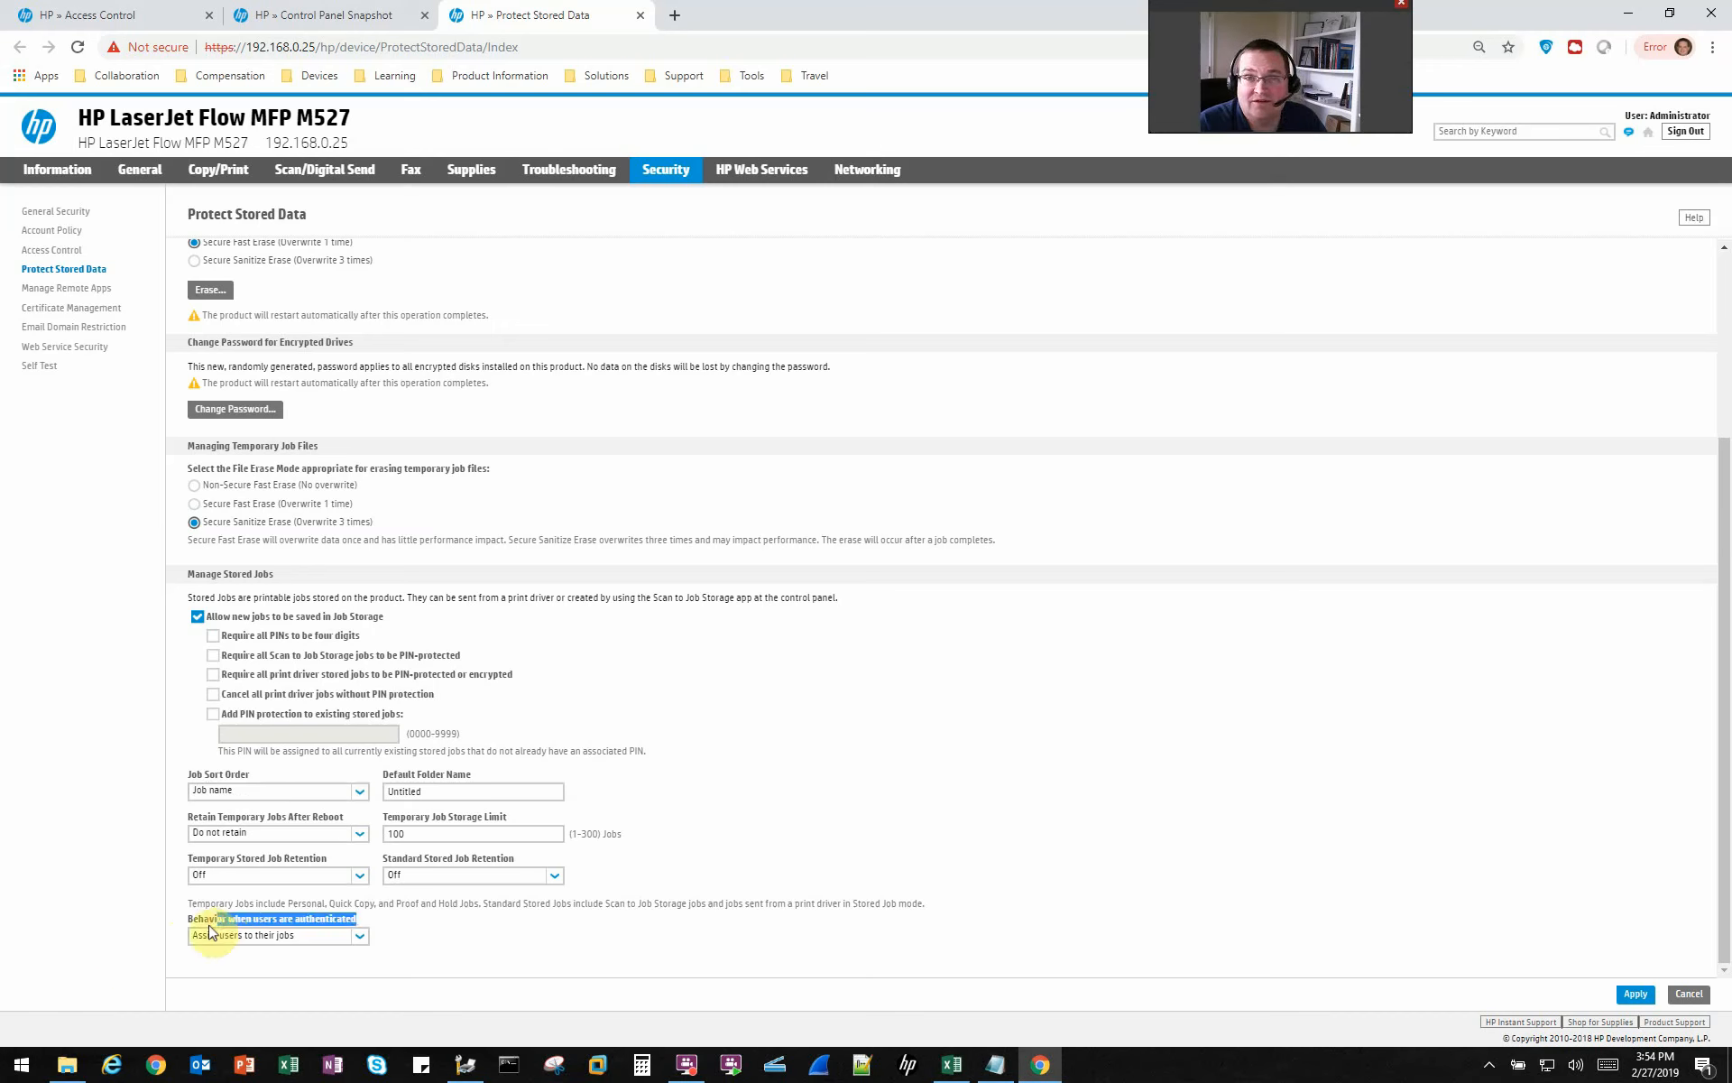
click(297, 937)
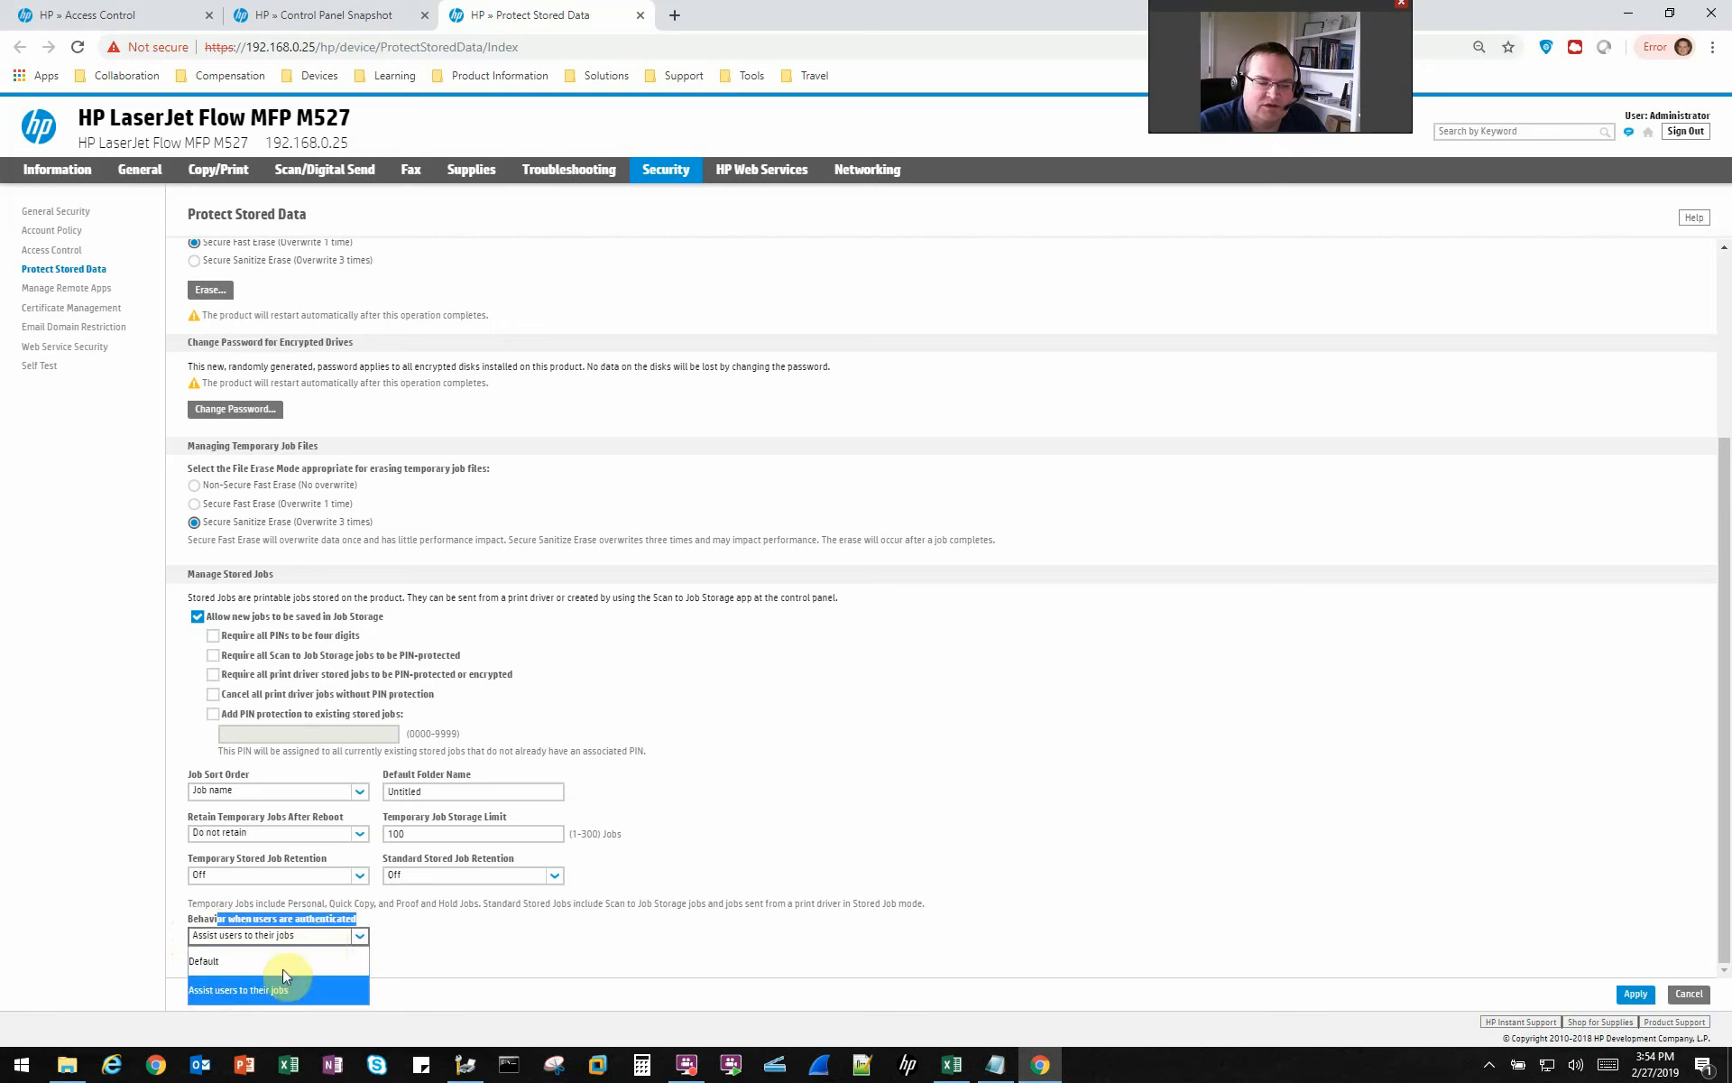
click(270, 991)
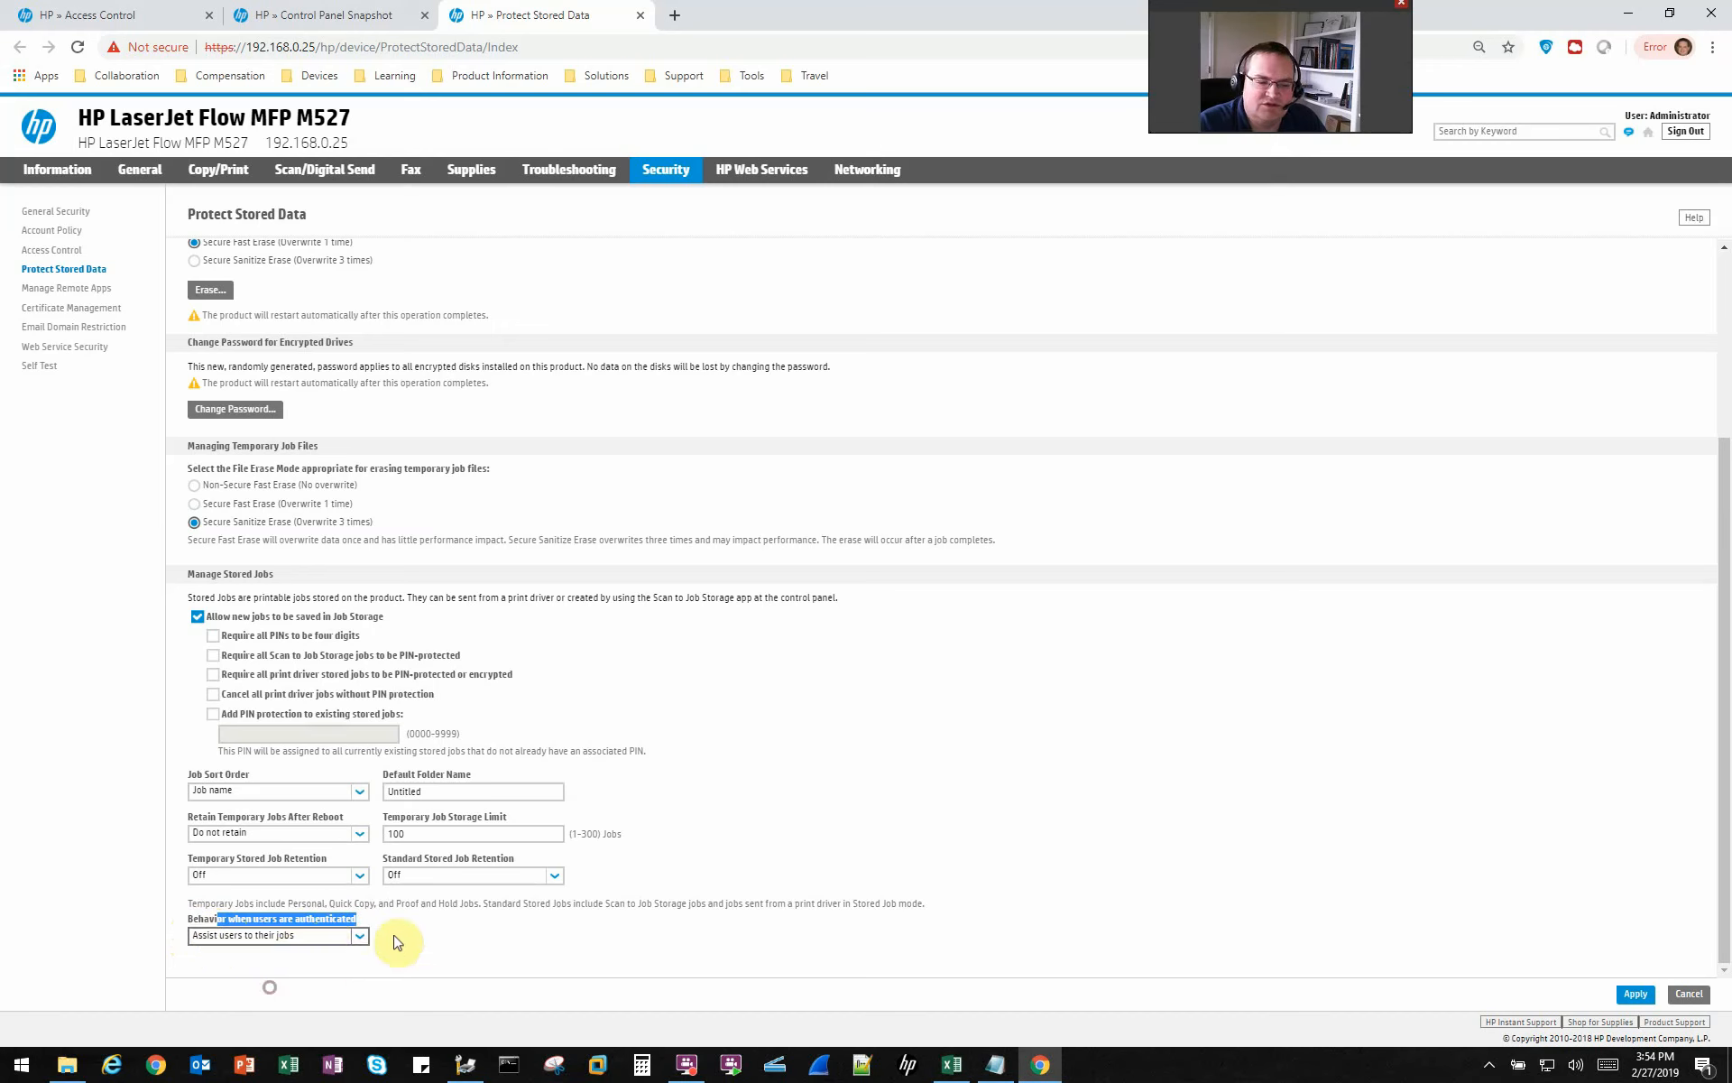
click(348, 935)
click(286, 964)
click(358, 936)
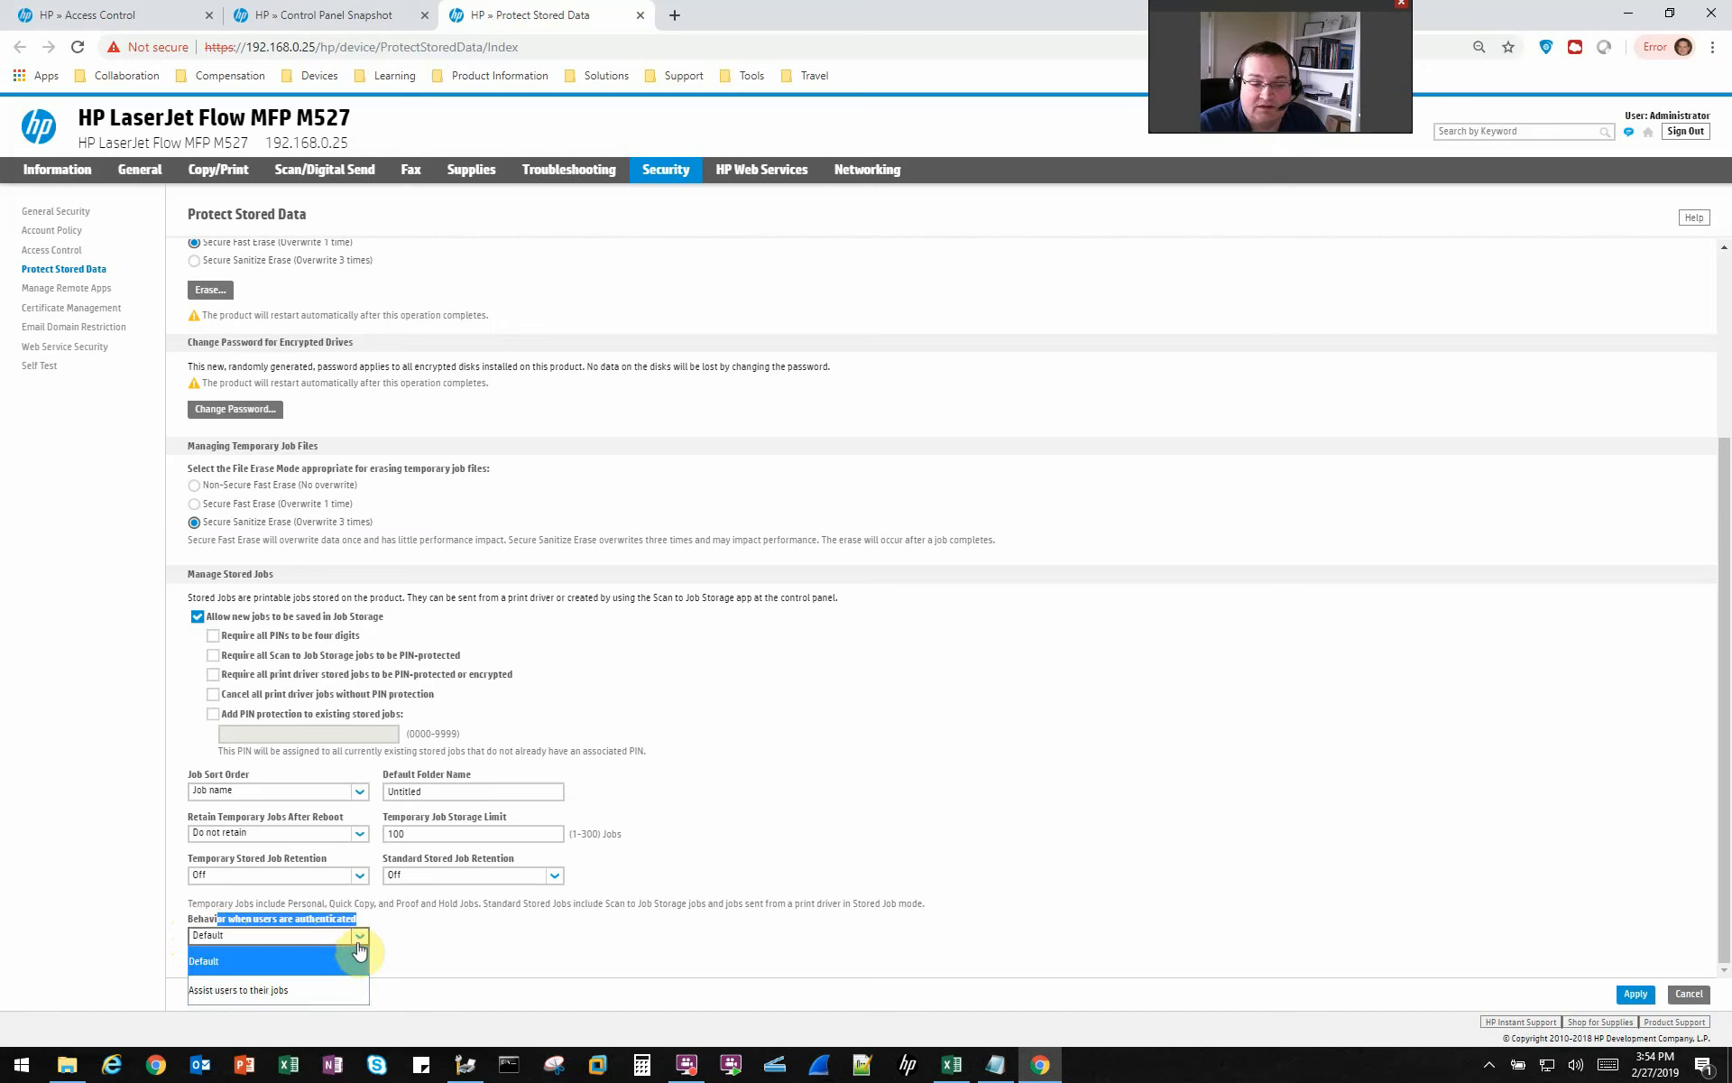
click(338, 982)
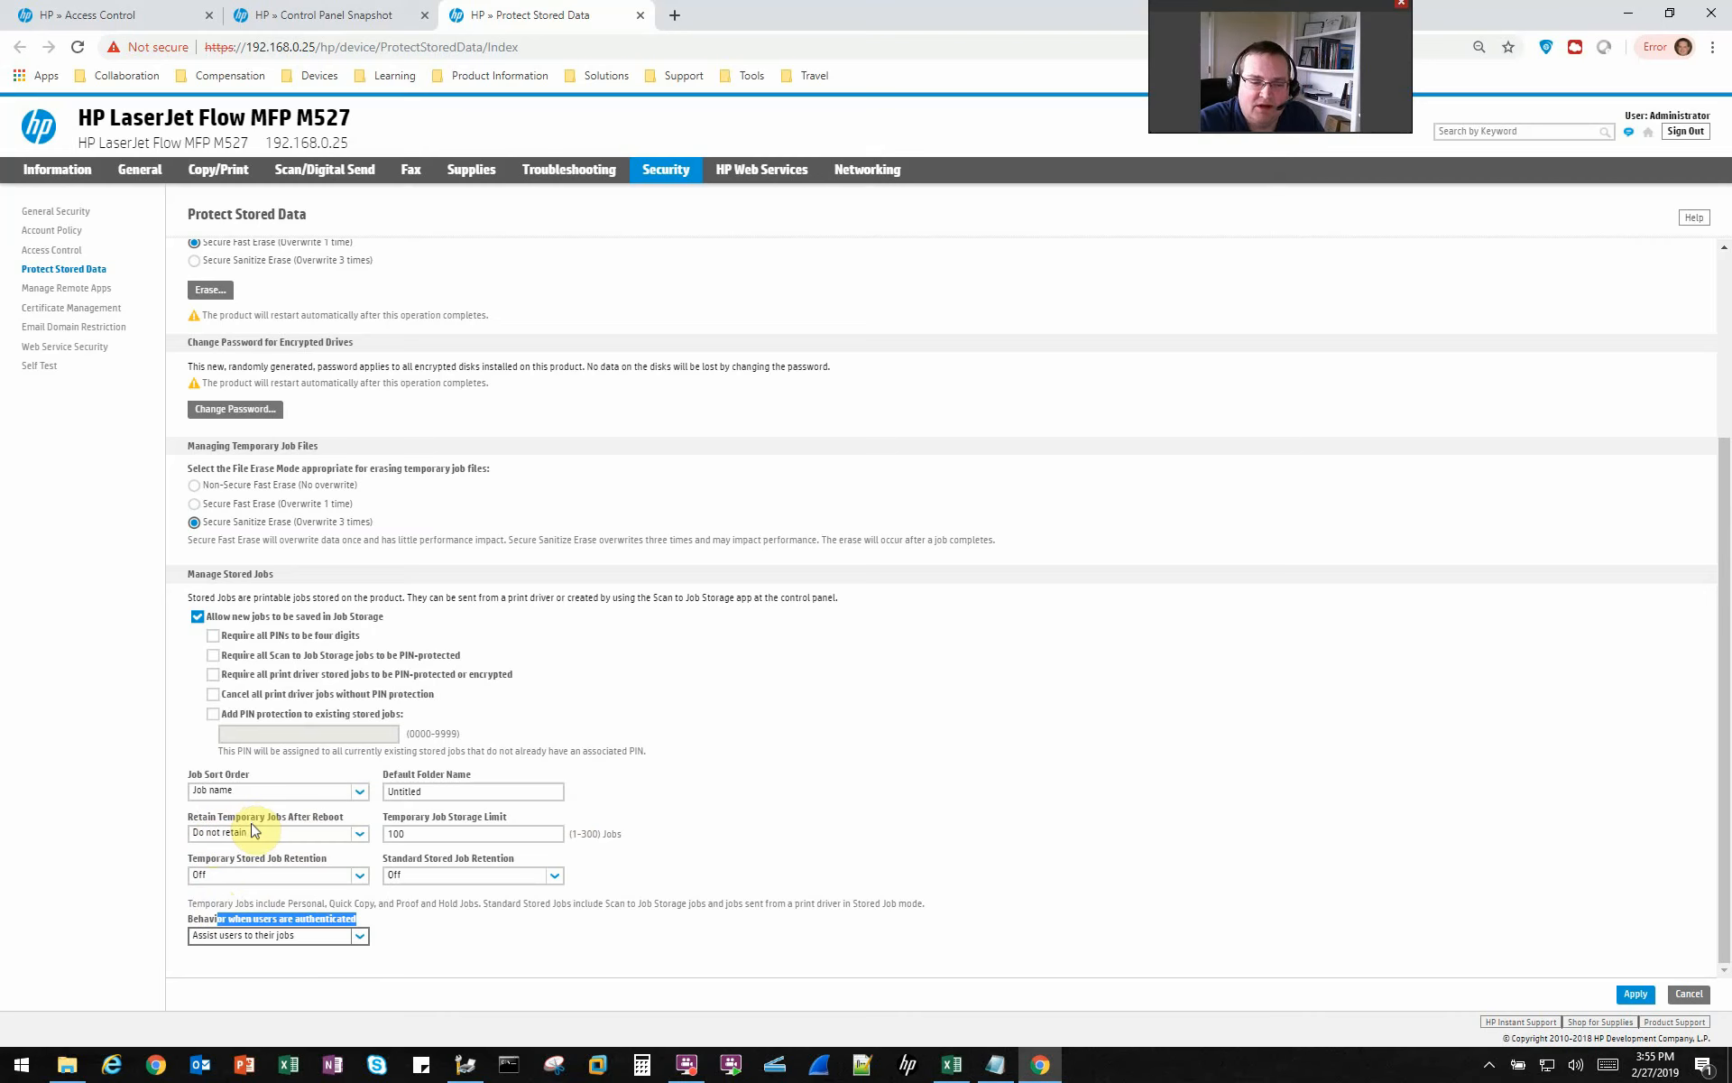
- Review the available choices for retaining temporary jobs after reboot, temporary stored job retention and standard stored job retention
click(189, 903)
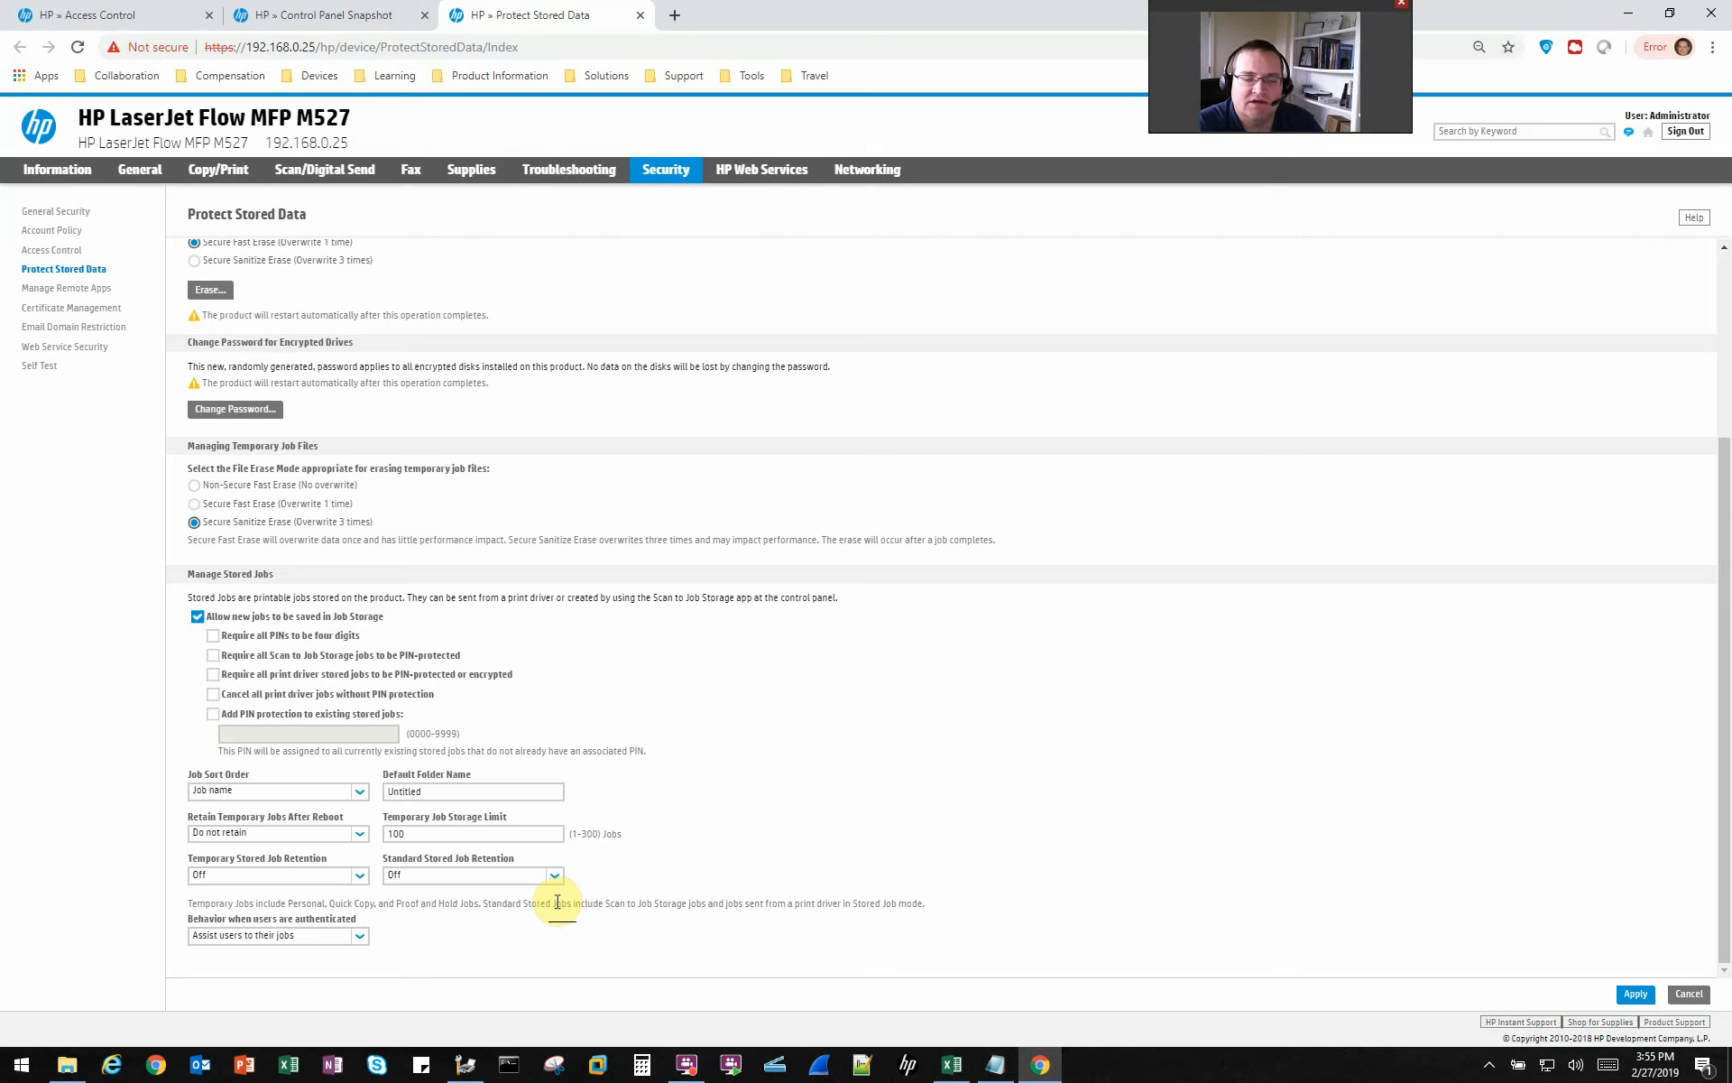
click(359, 833)
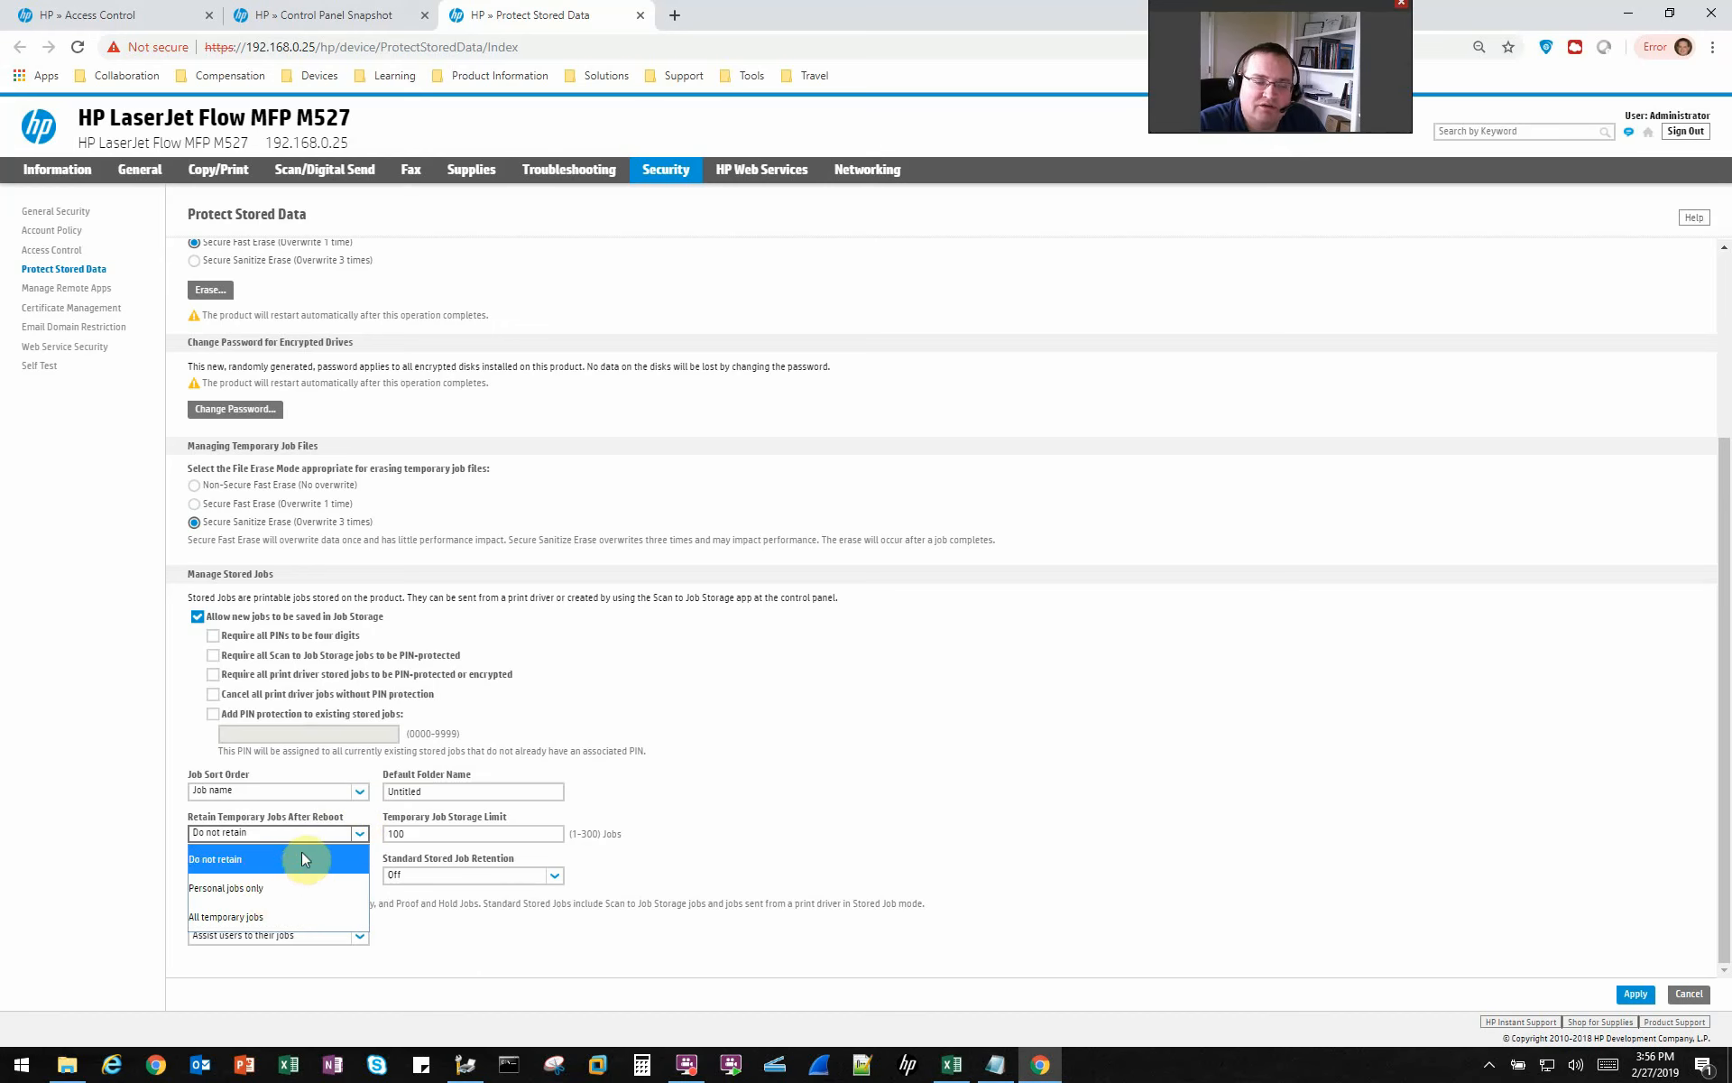
click(317, 822)
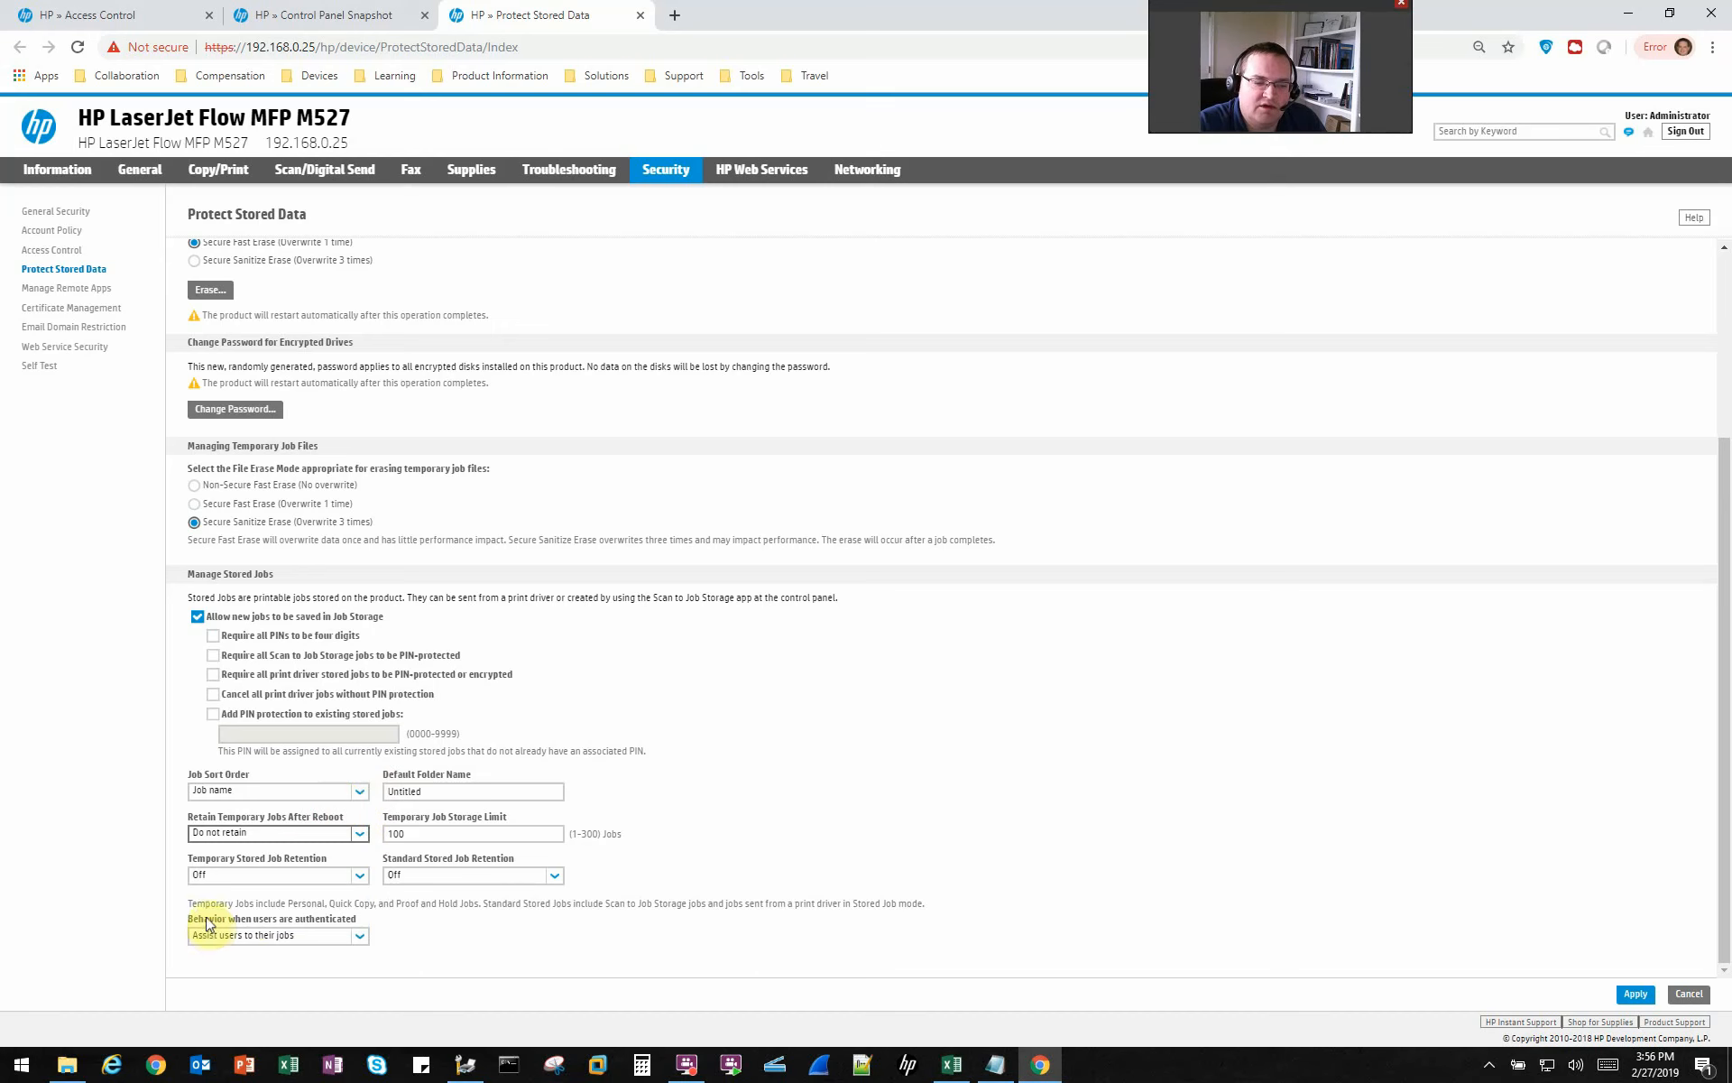
click(361, 875)
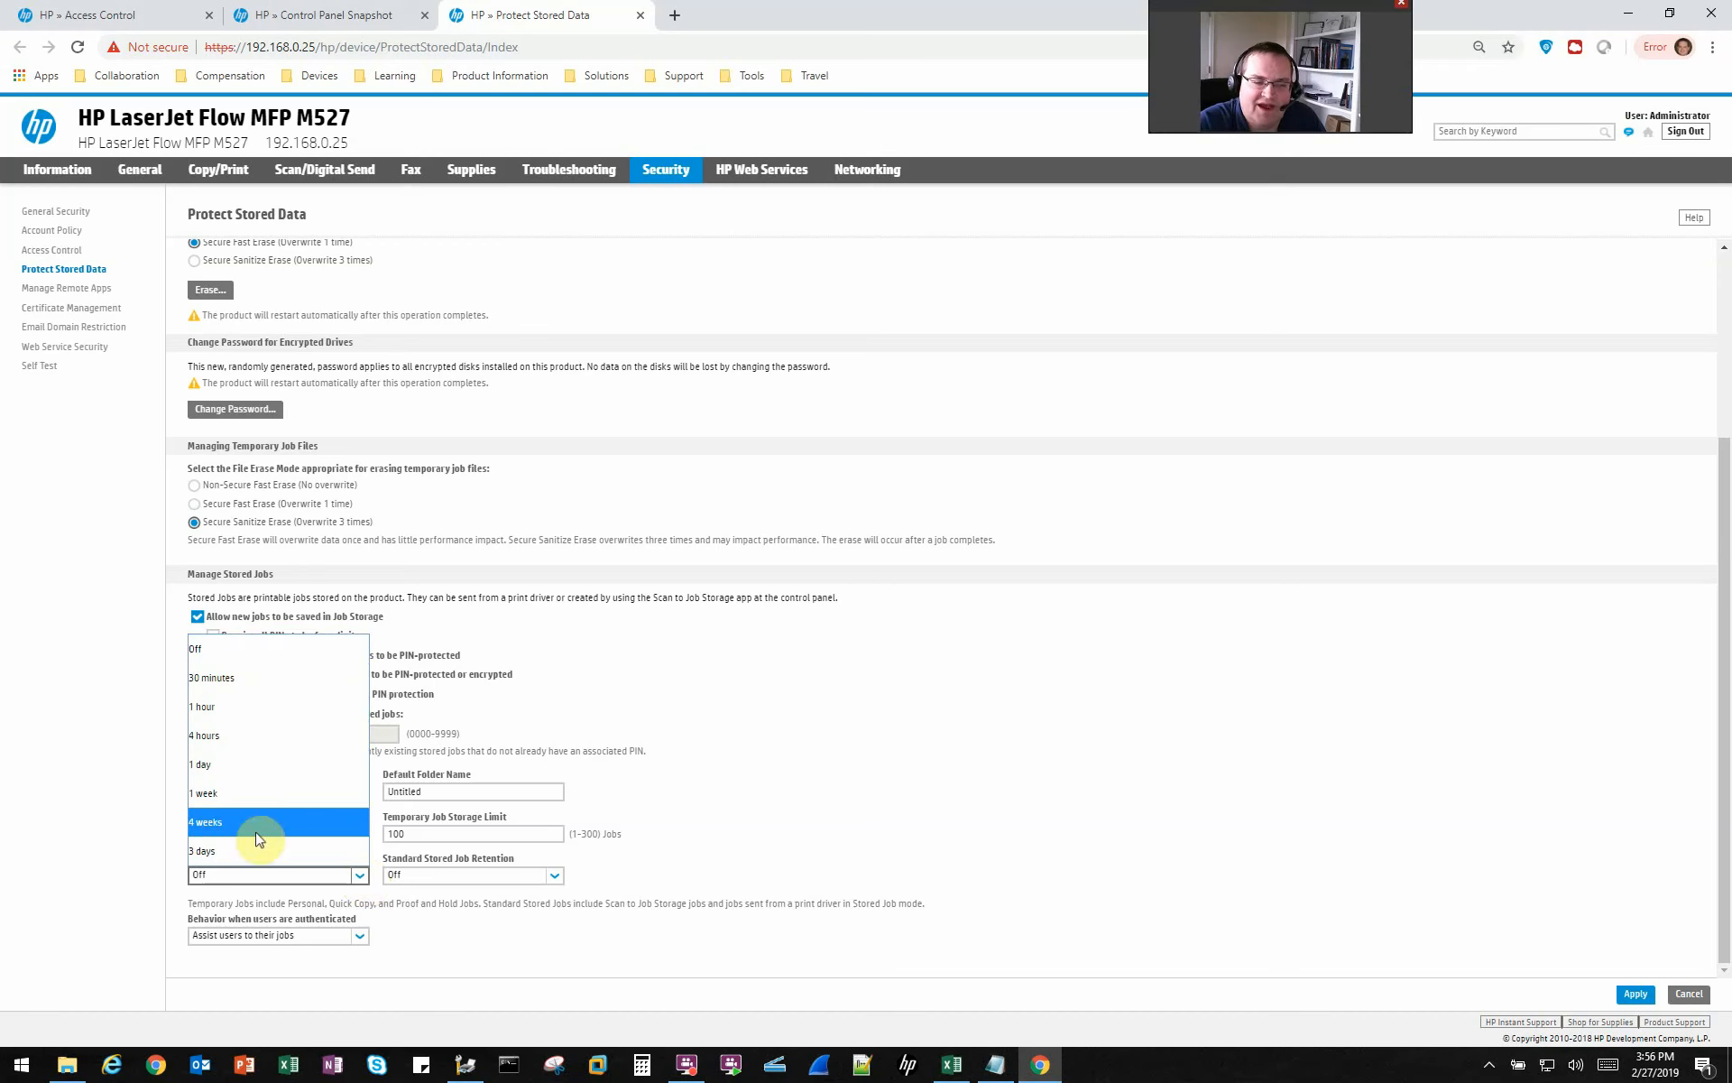
click(505, 929)
click(555, 877)
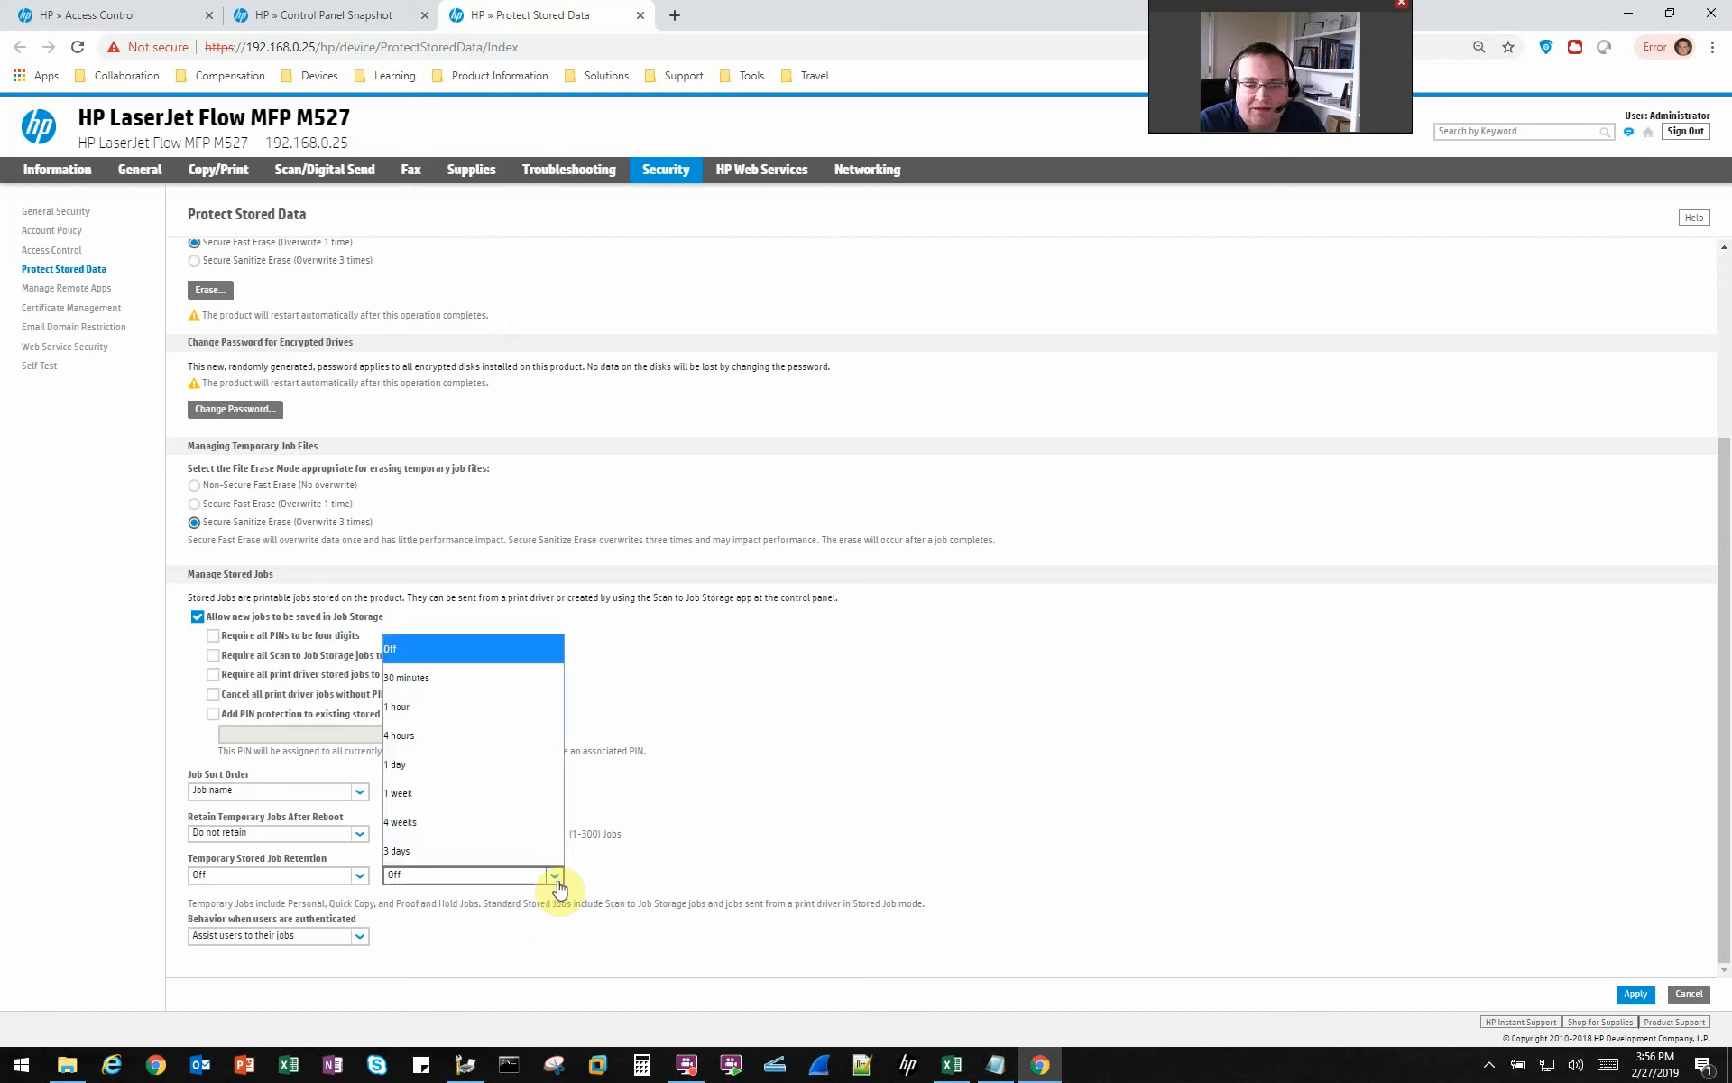
click(557, 882)
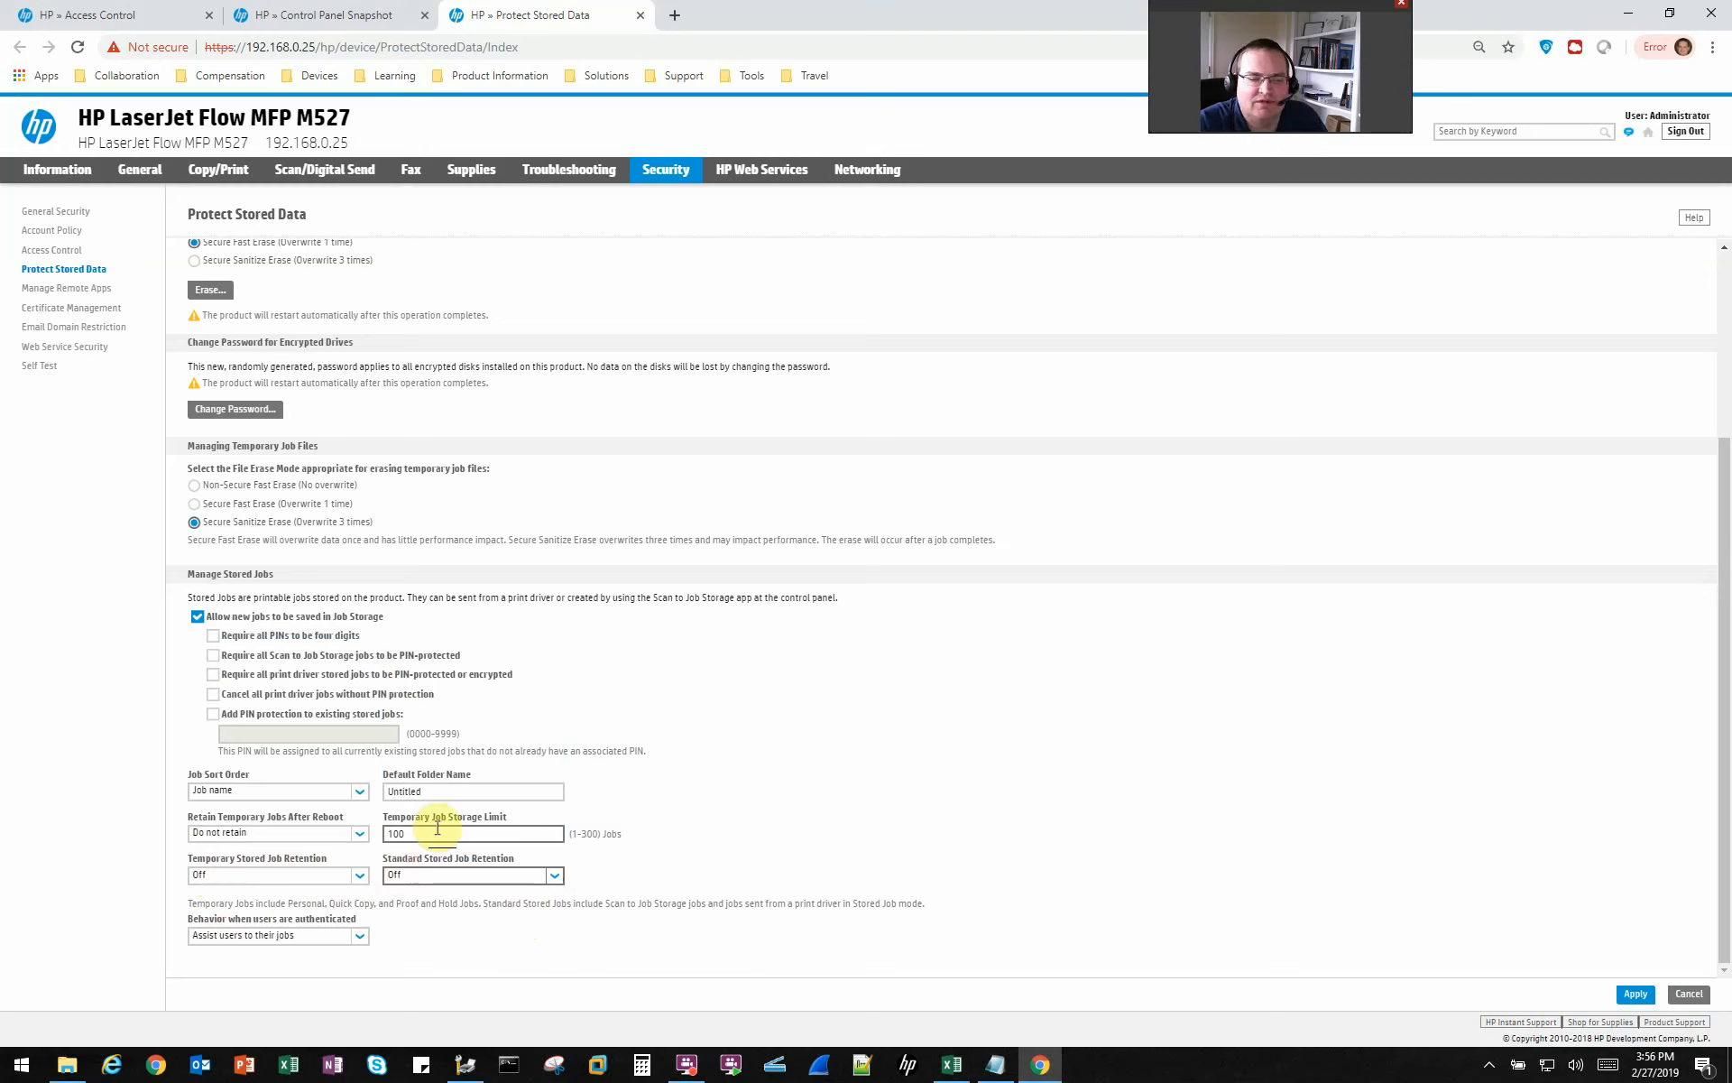
- Set the temporary job storage limit to 32 jobs
drag(438, 828, 385, 833)
text(32)
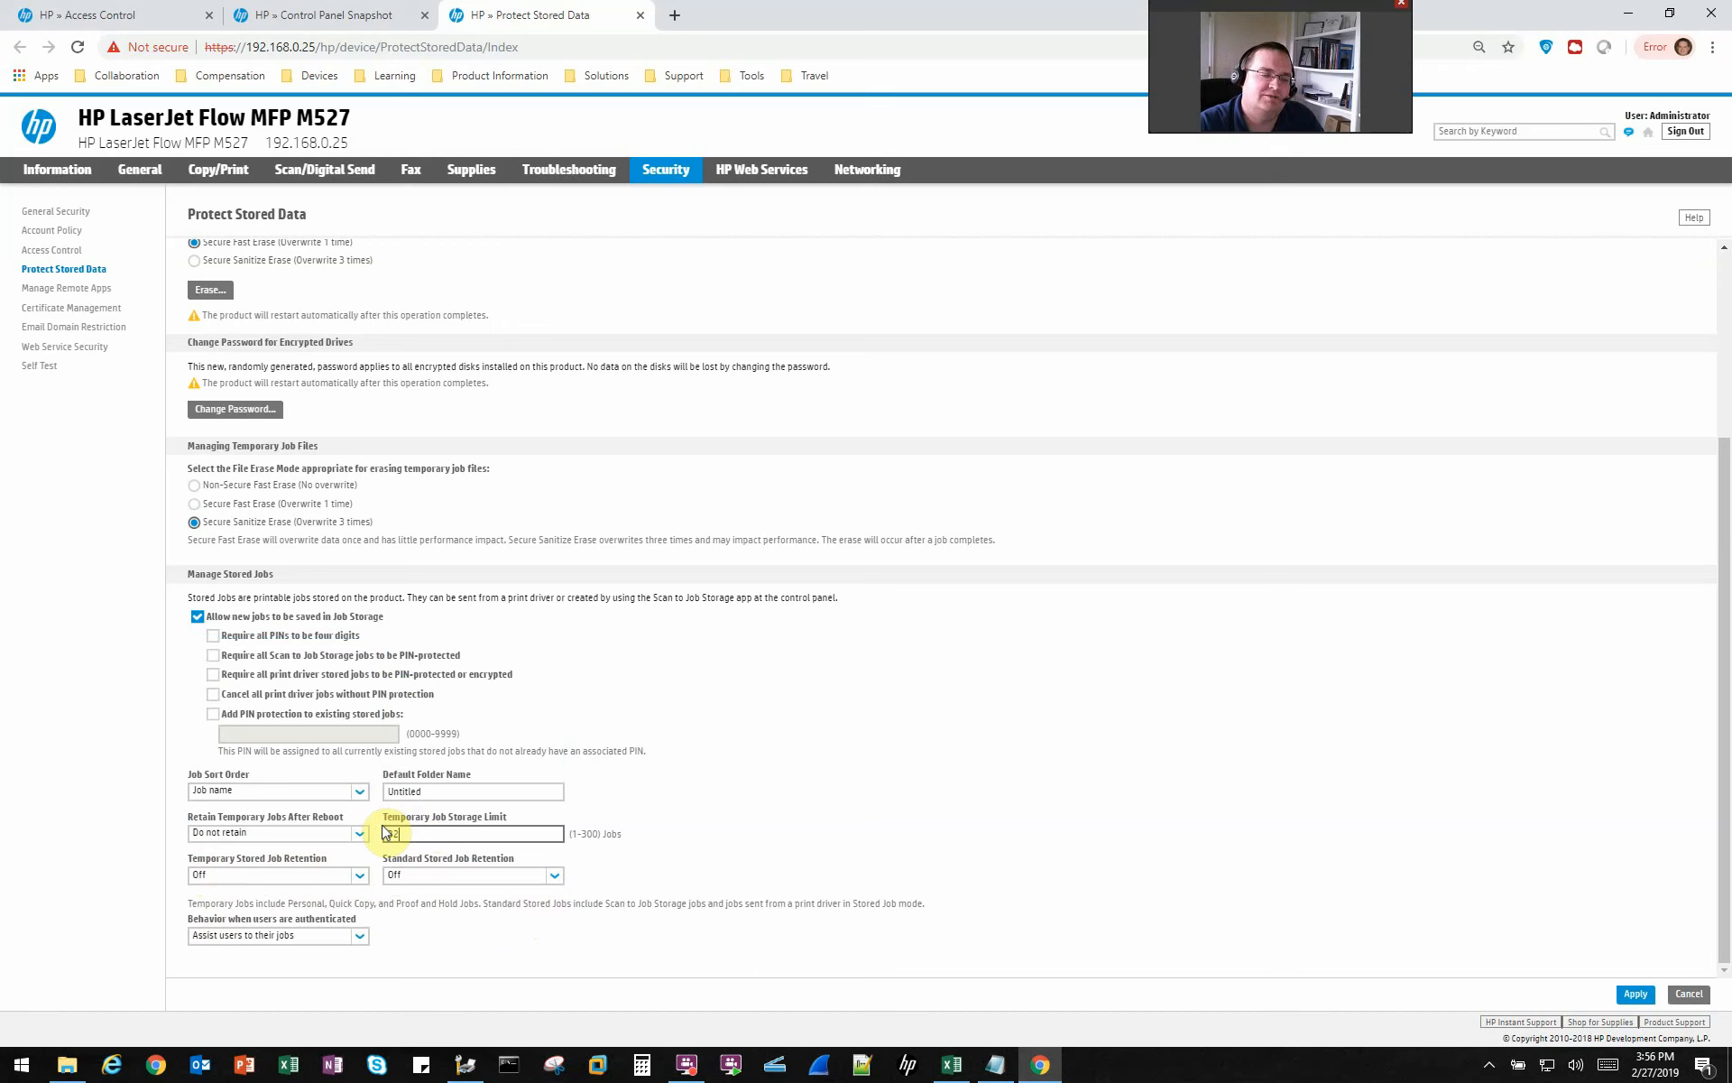
drag(389, 818, 516, 823)
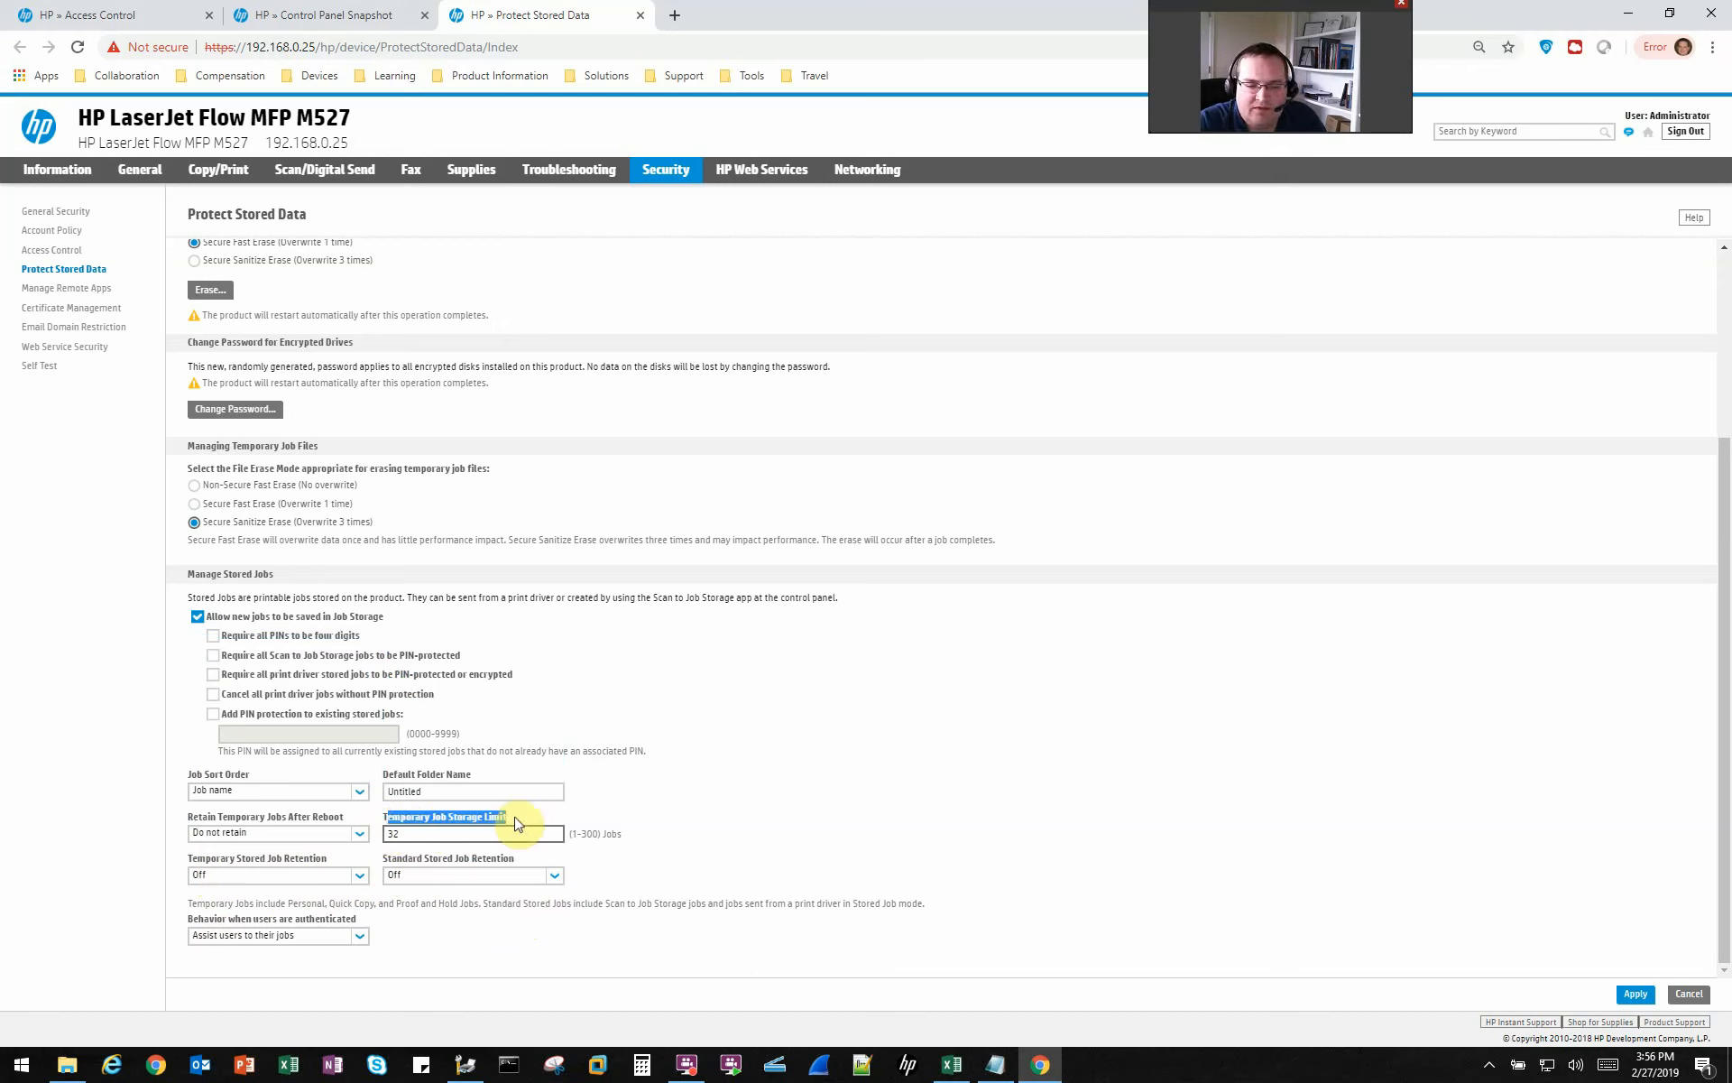
click(415, 830)
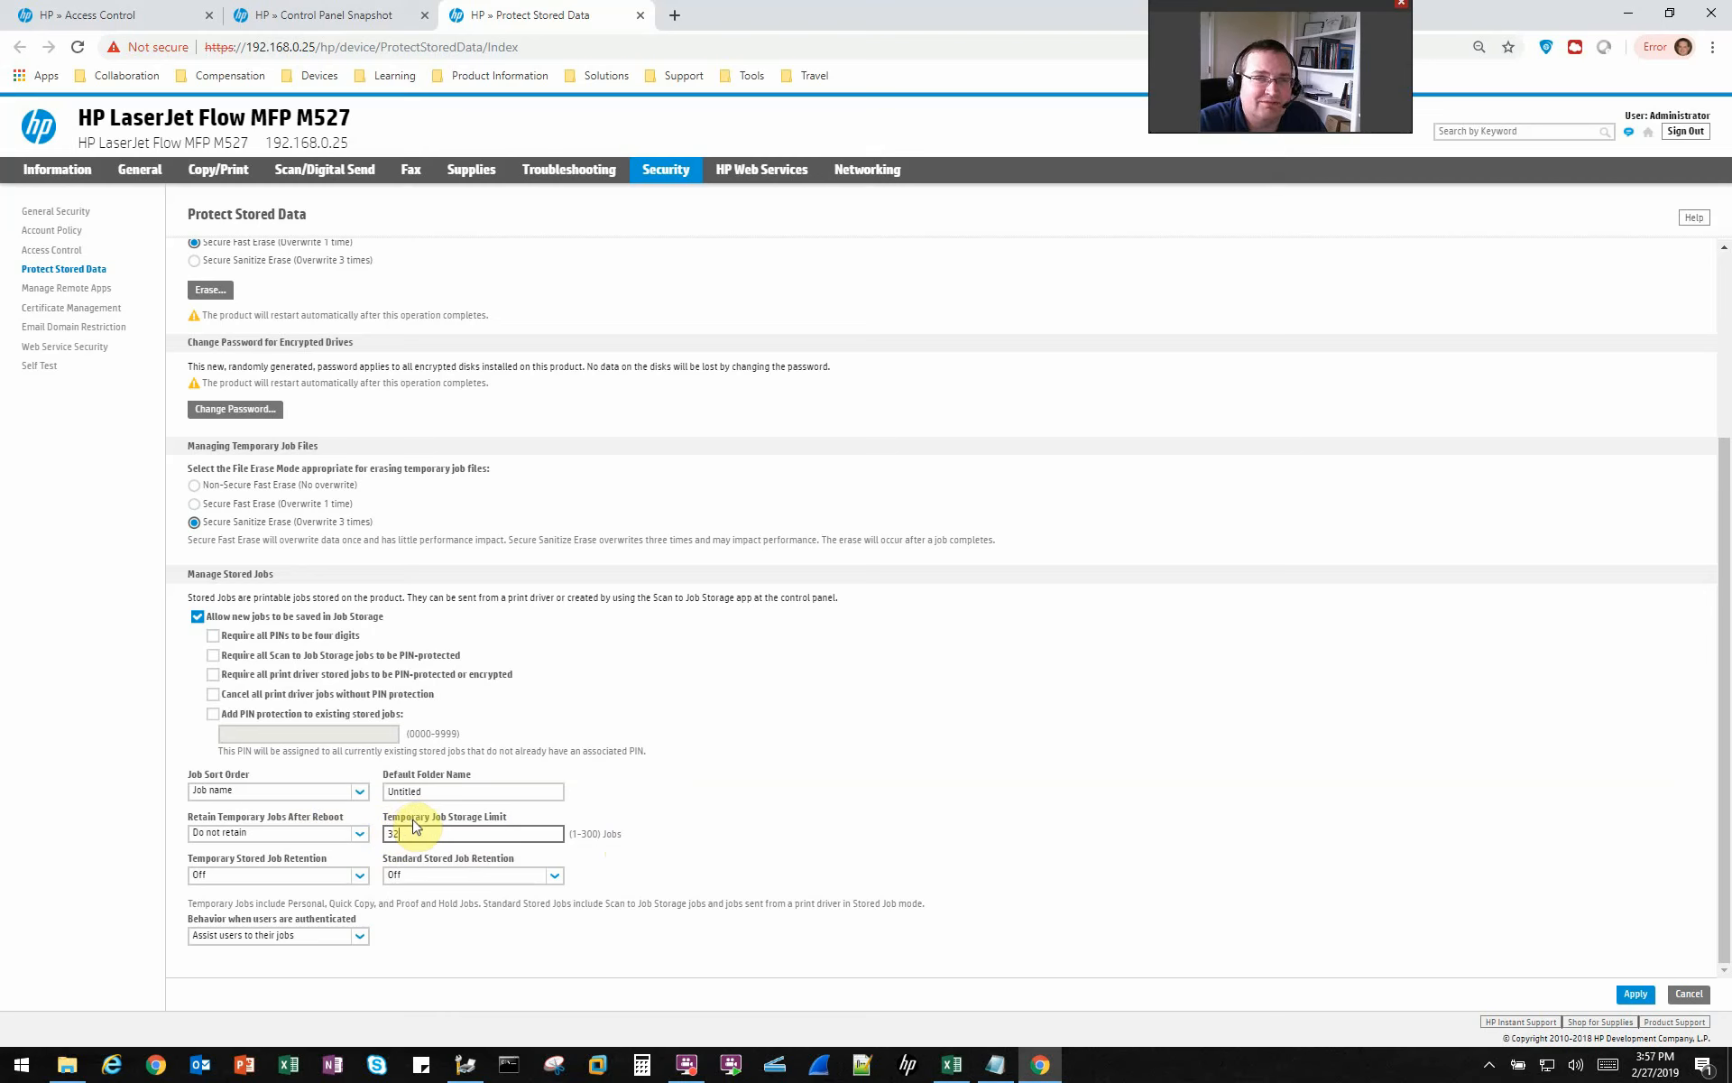
drag(408, 833, 375, 837)
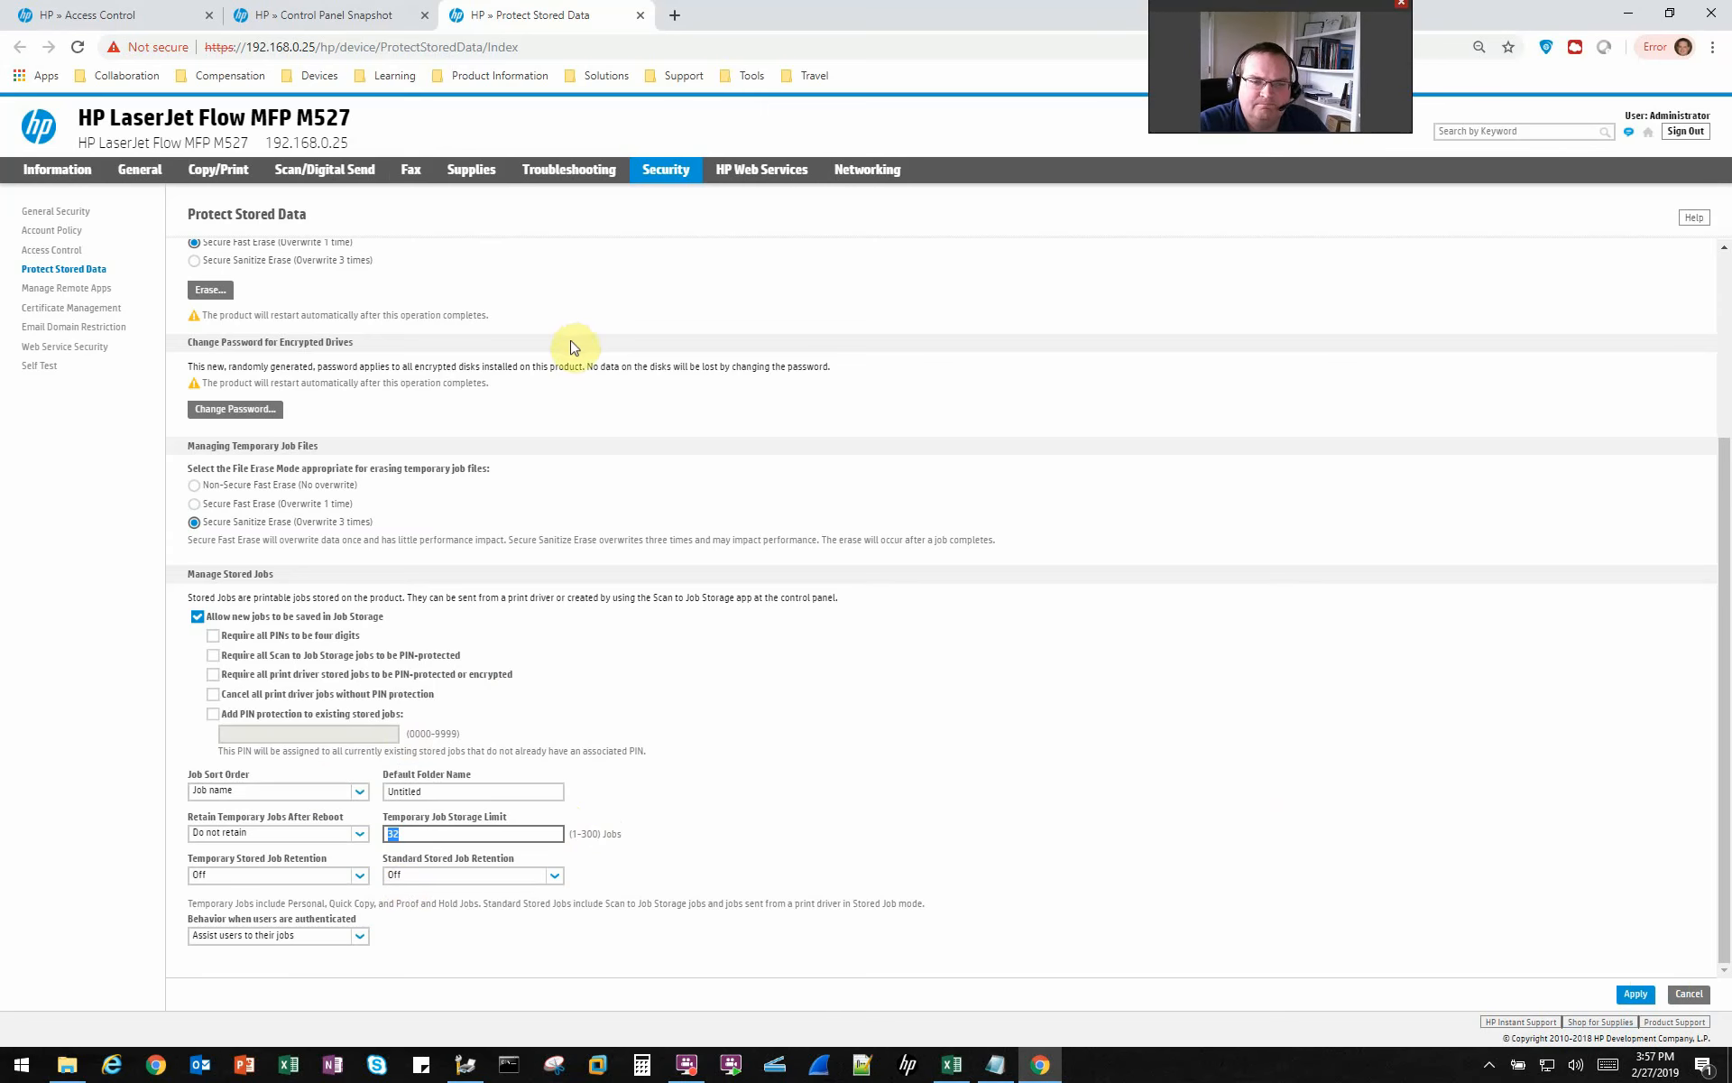
- Switch to the already open Access Control page and expand the Print from Job Storage permissions
click(97, 28)
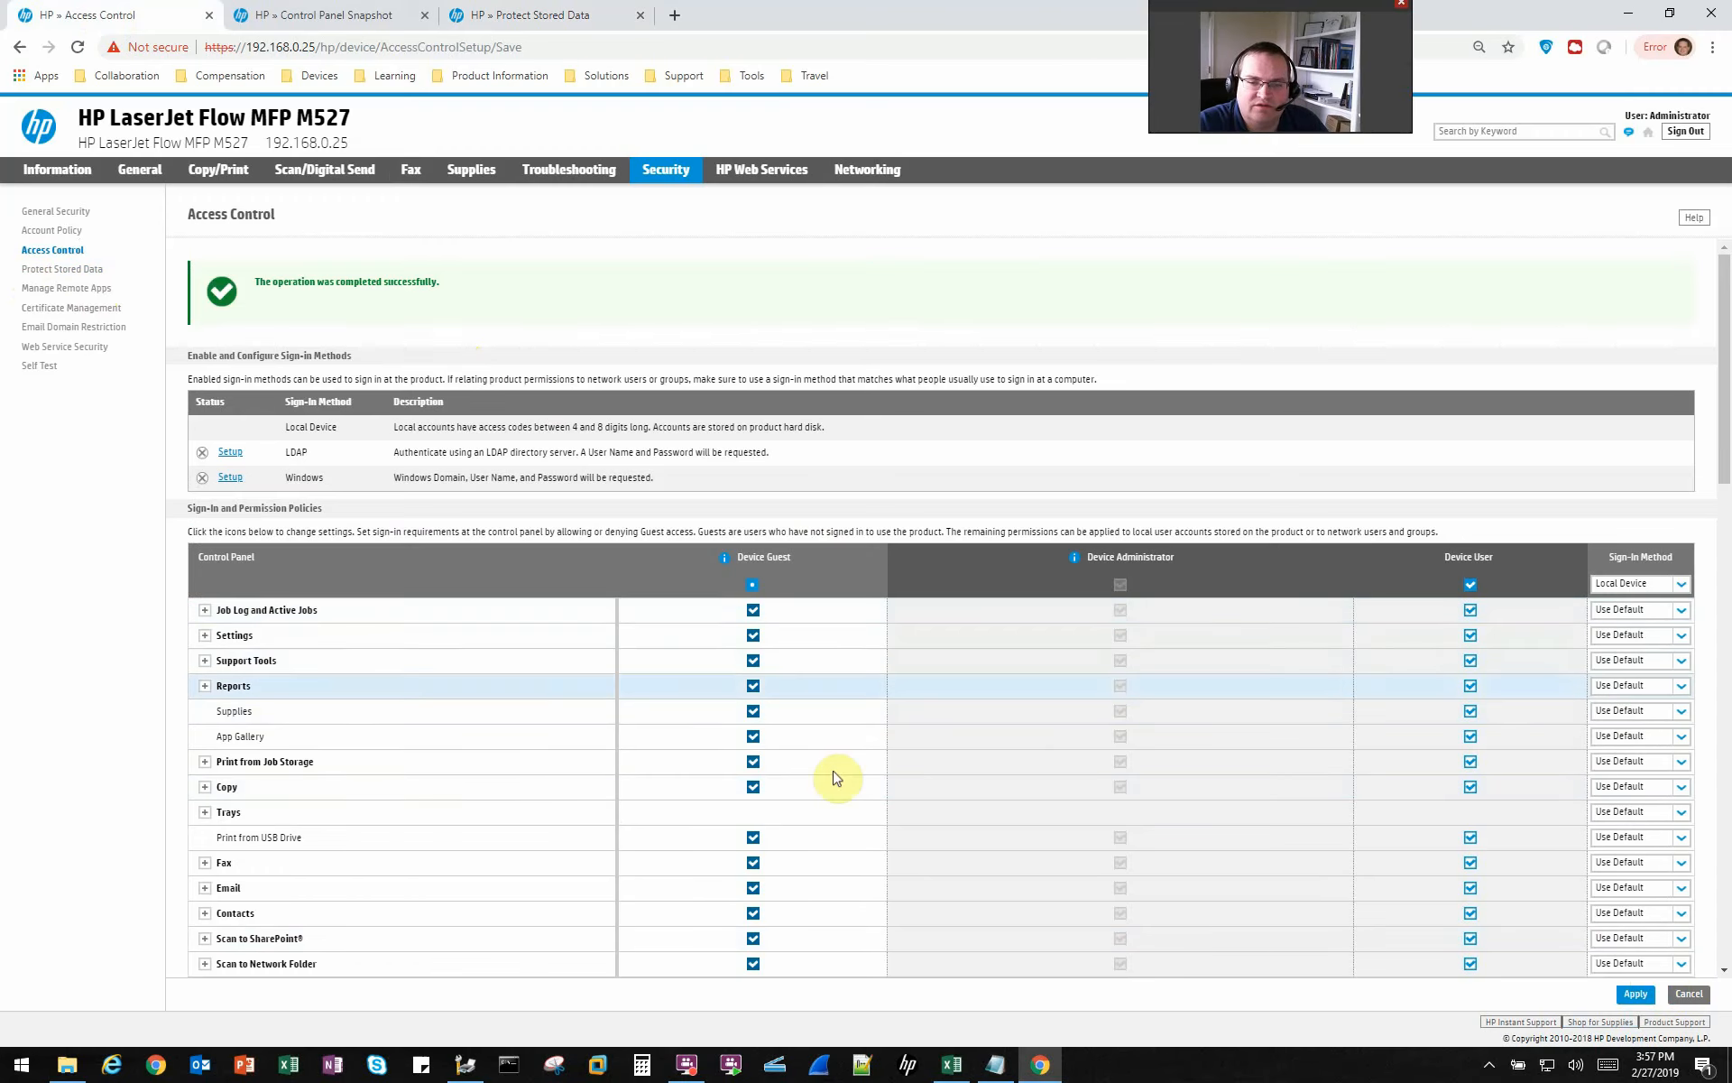
scroll(818, 702, down, 2)
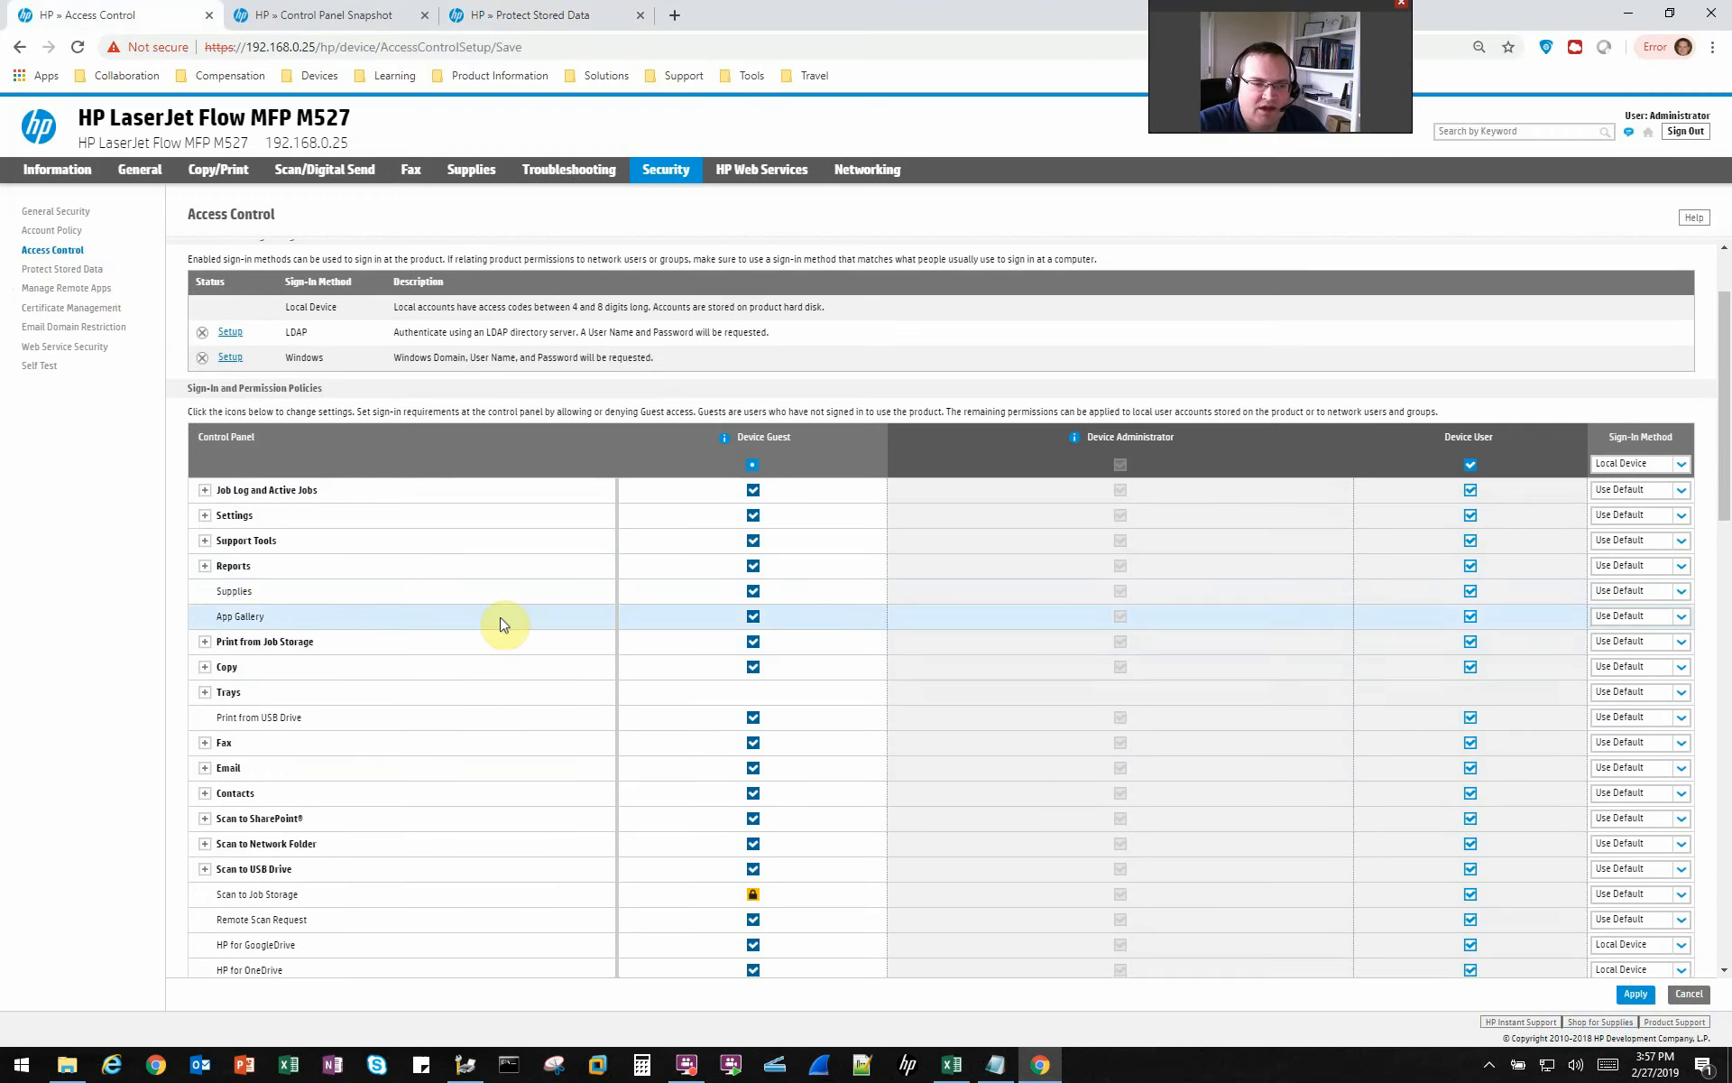
scroll(480, 613, down, 2)
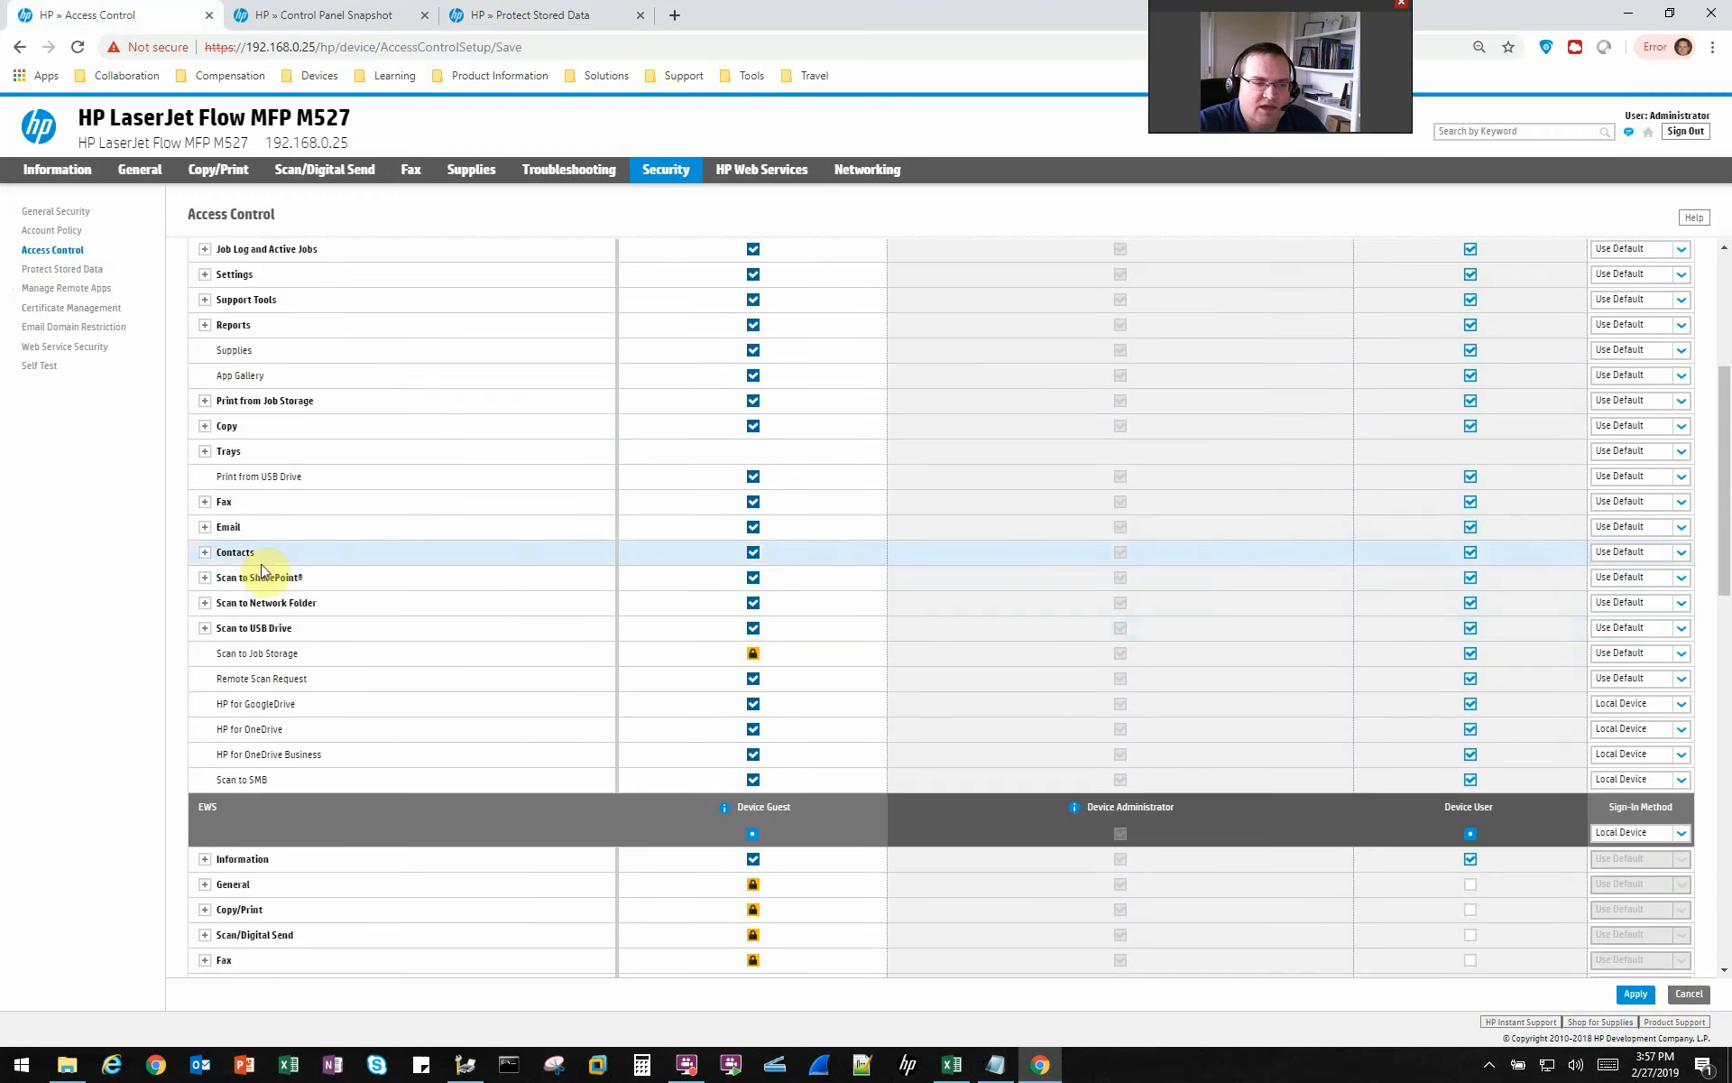
click(205, 401)
- Lock Print from Job Storage for device guests, and allow guest access to it again
click(808, 401)
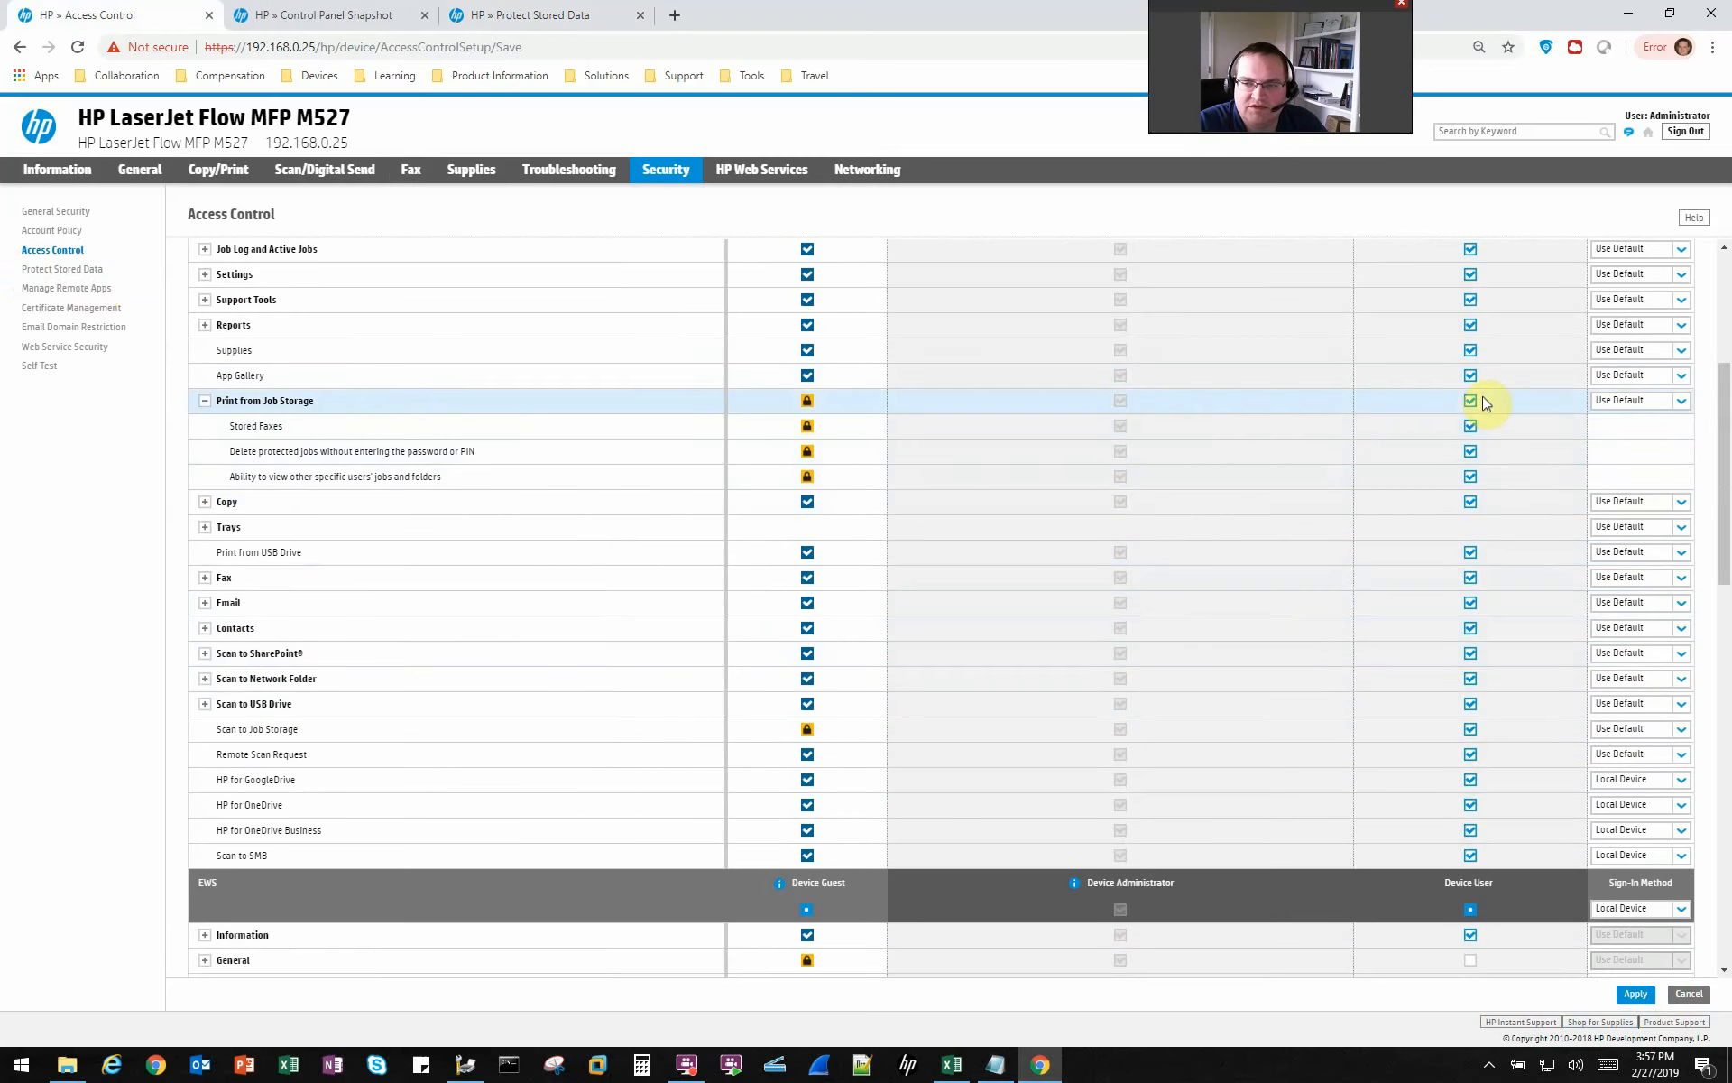
click(1471, 451)
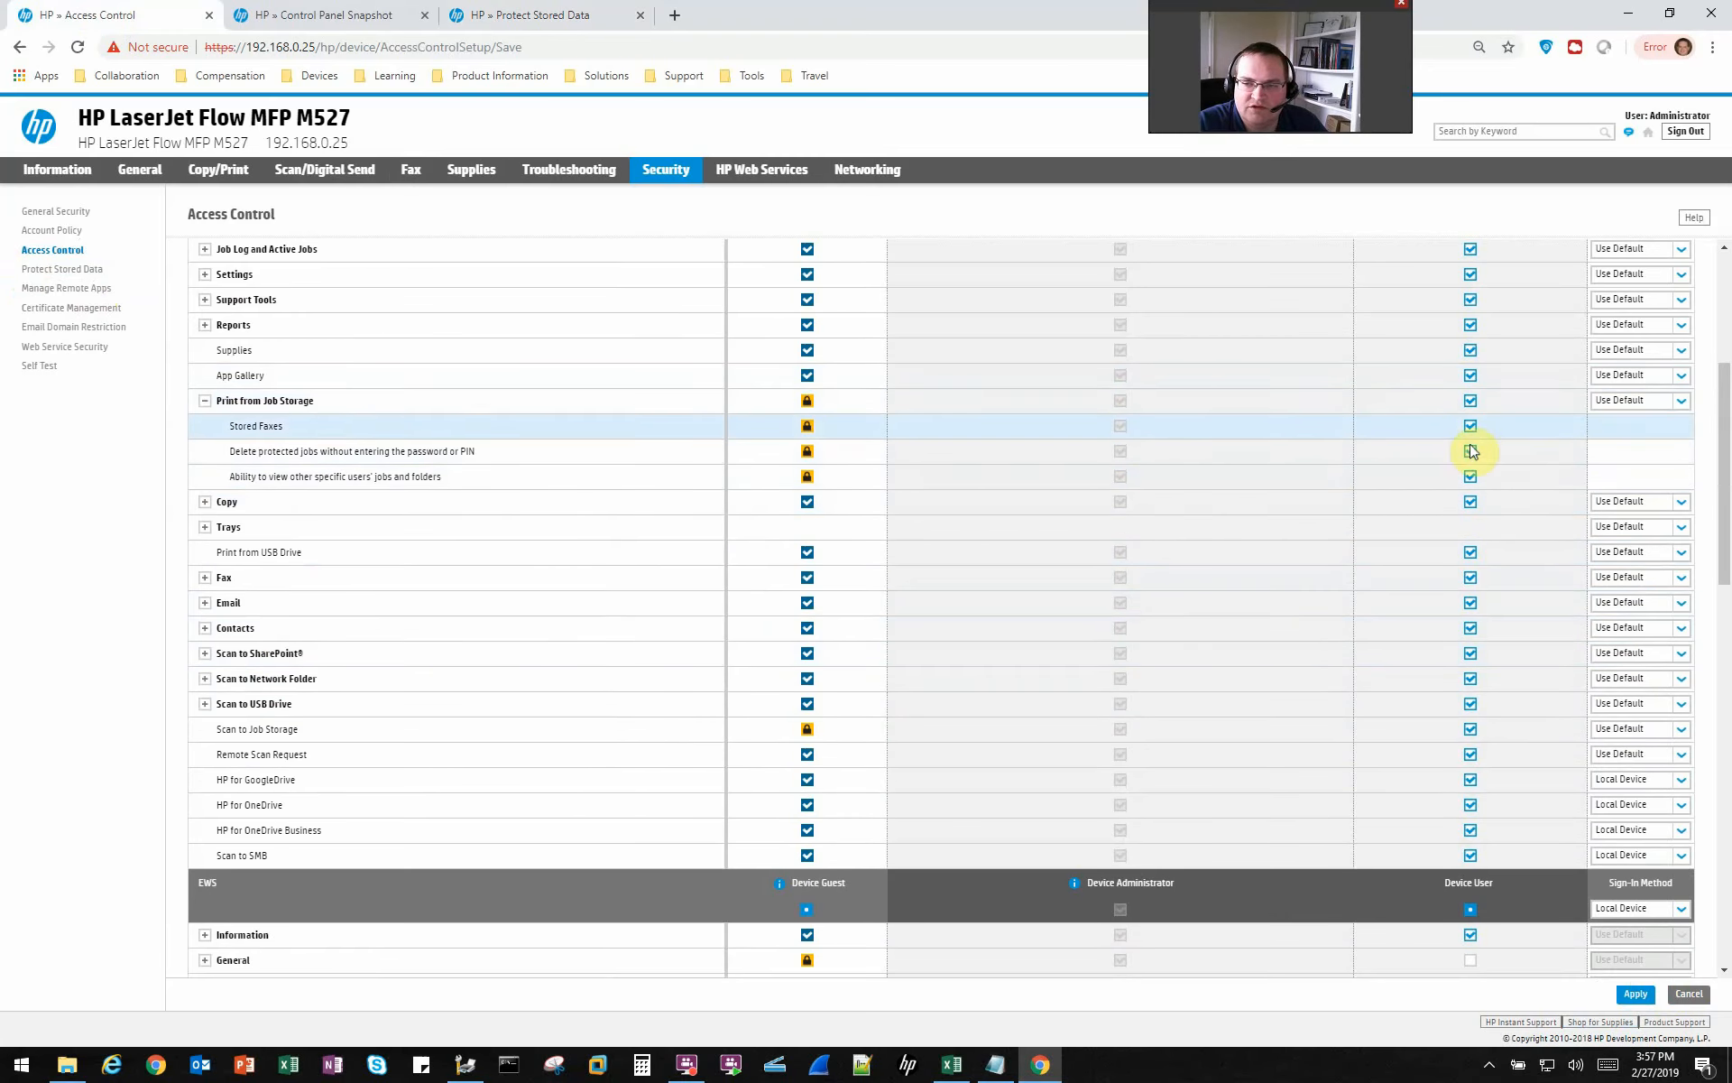
click(808, 404)
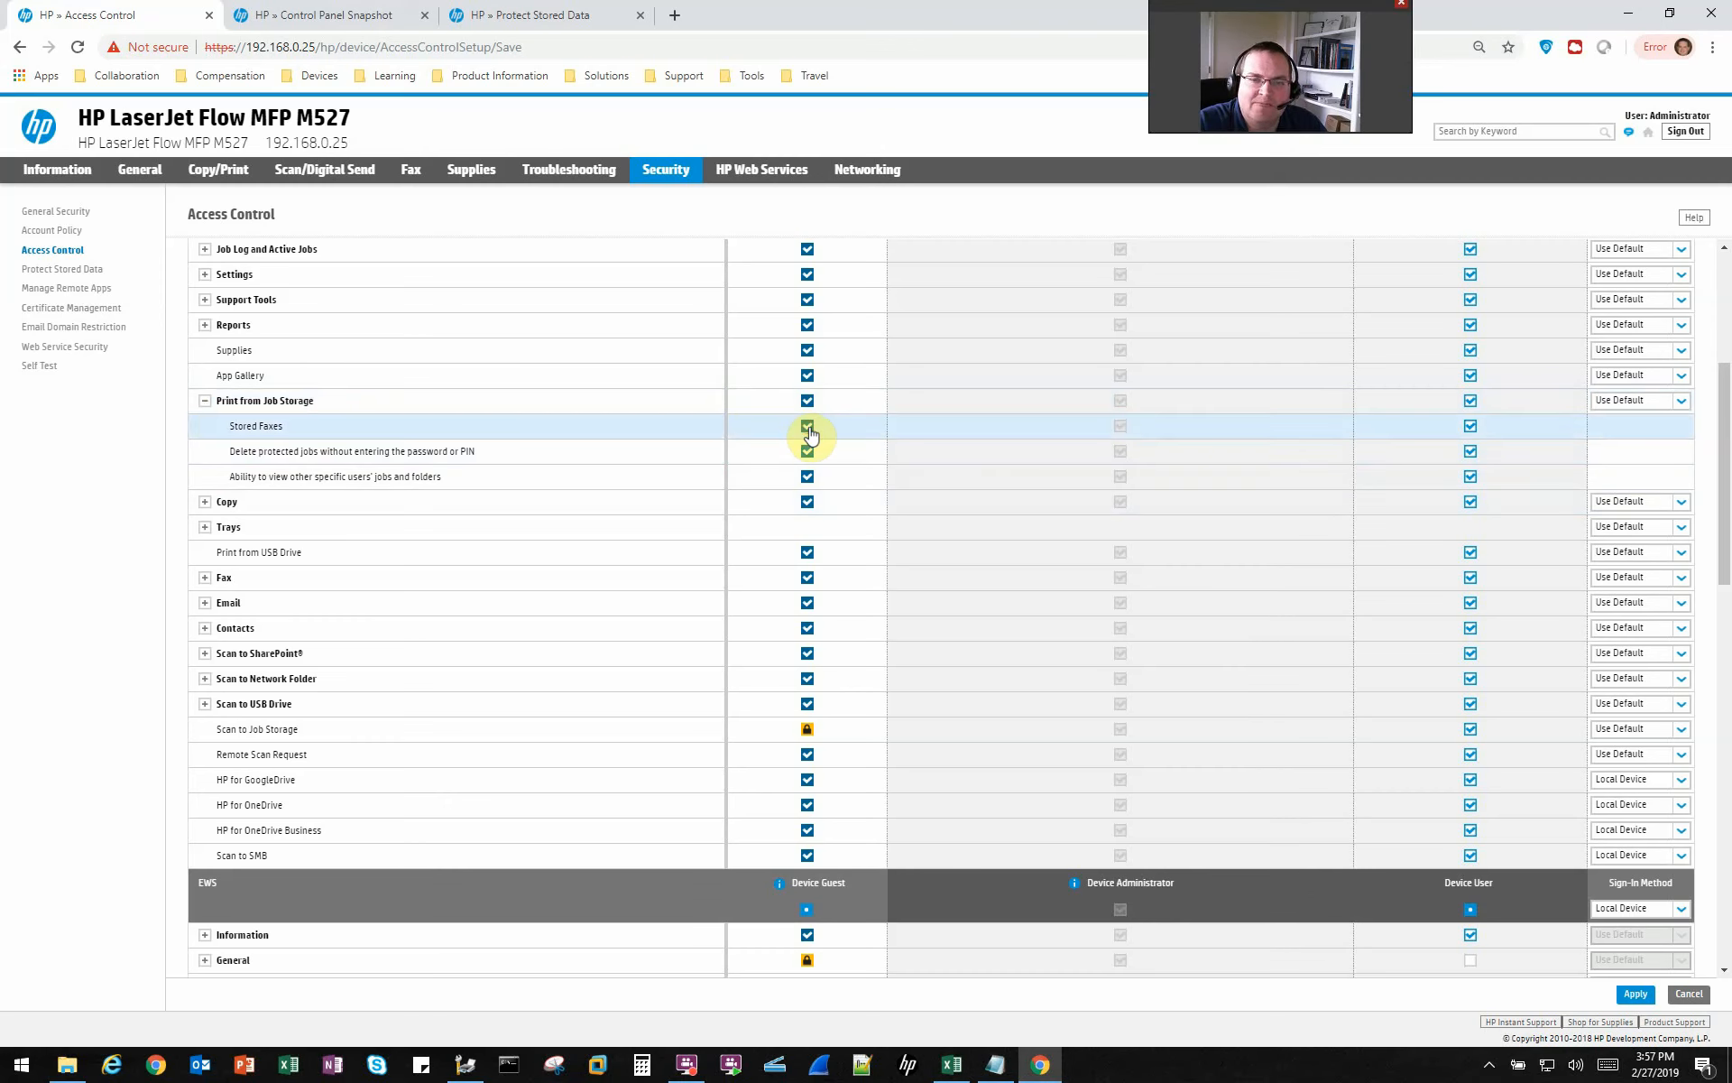
- Lock Stored Faxes for device guests, and allow guest access to them again
click(807, 427)
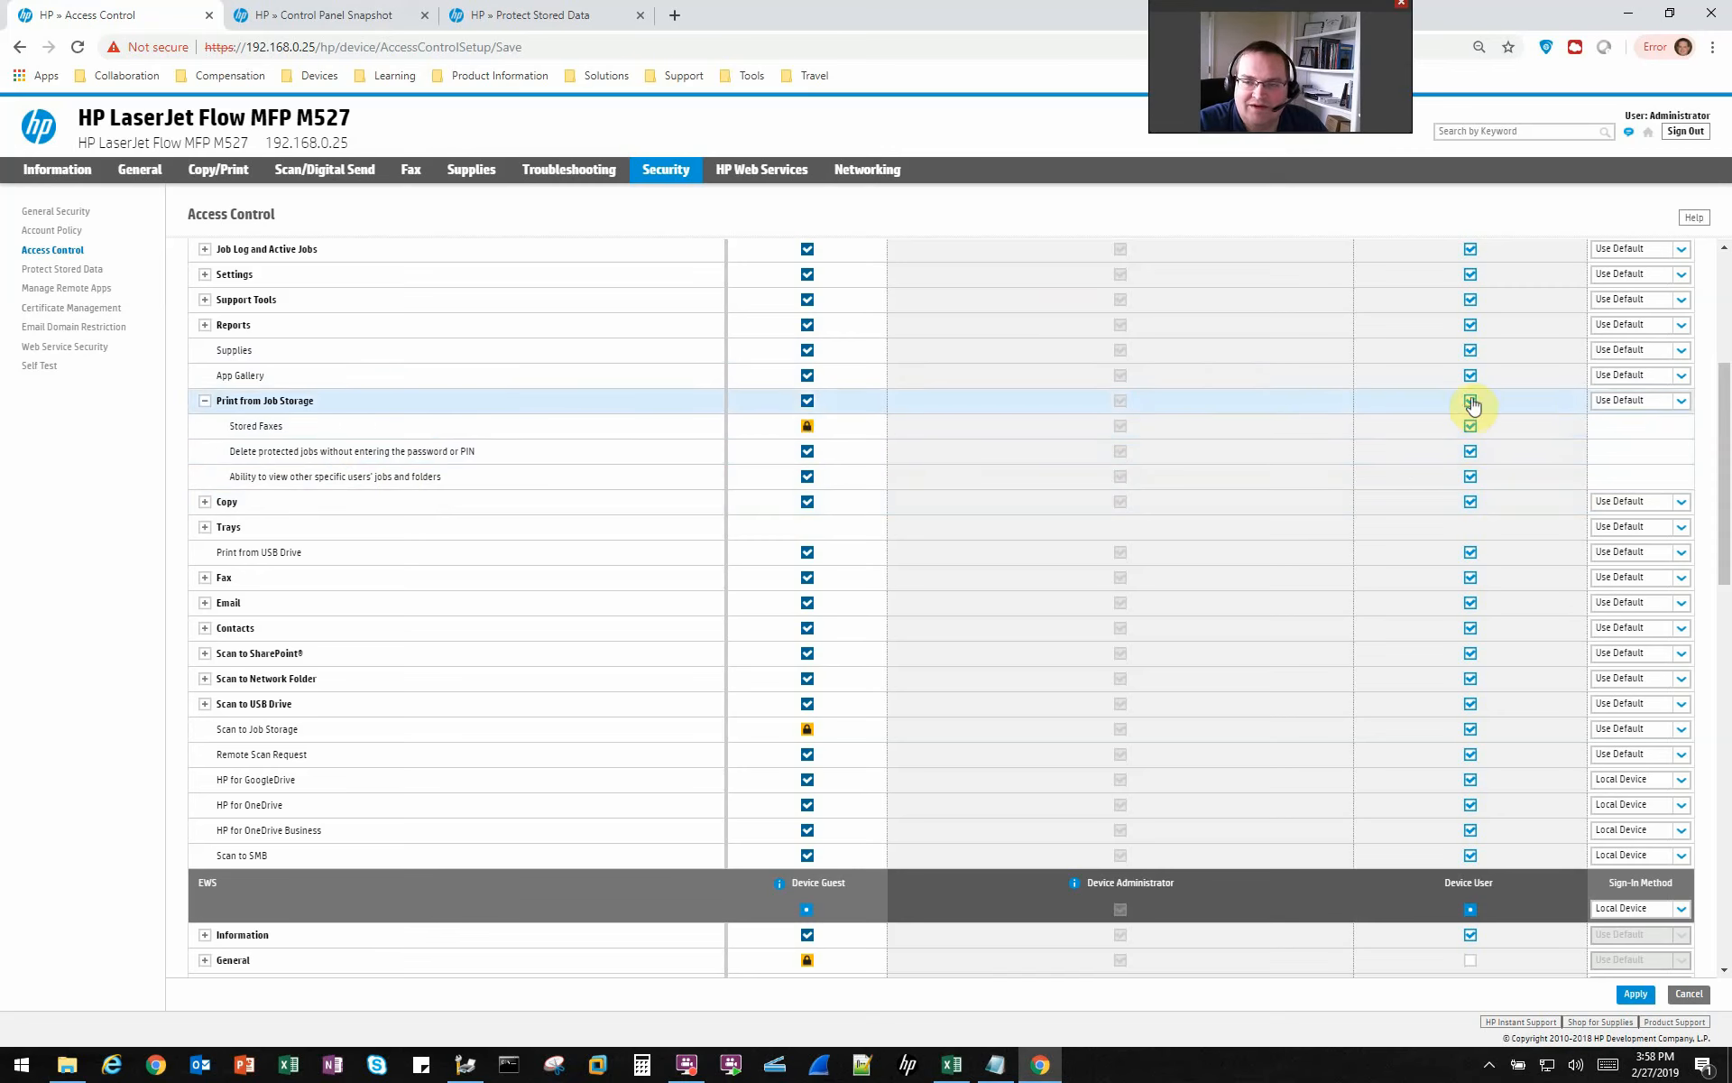
click(1470, 428)
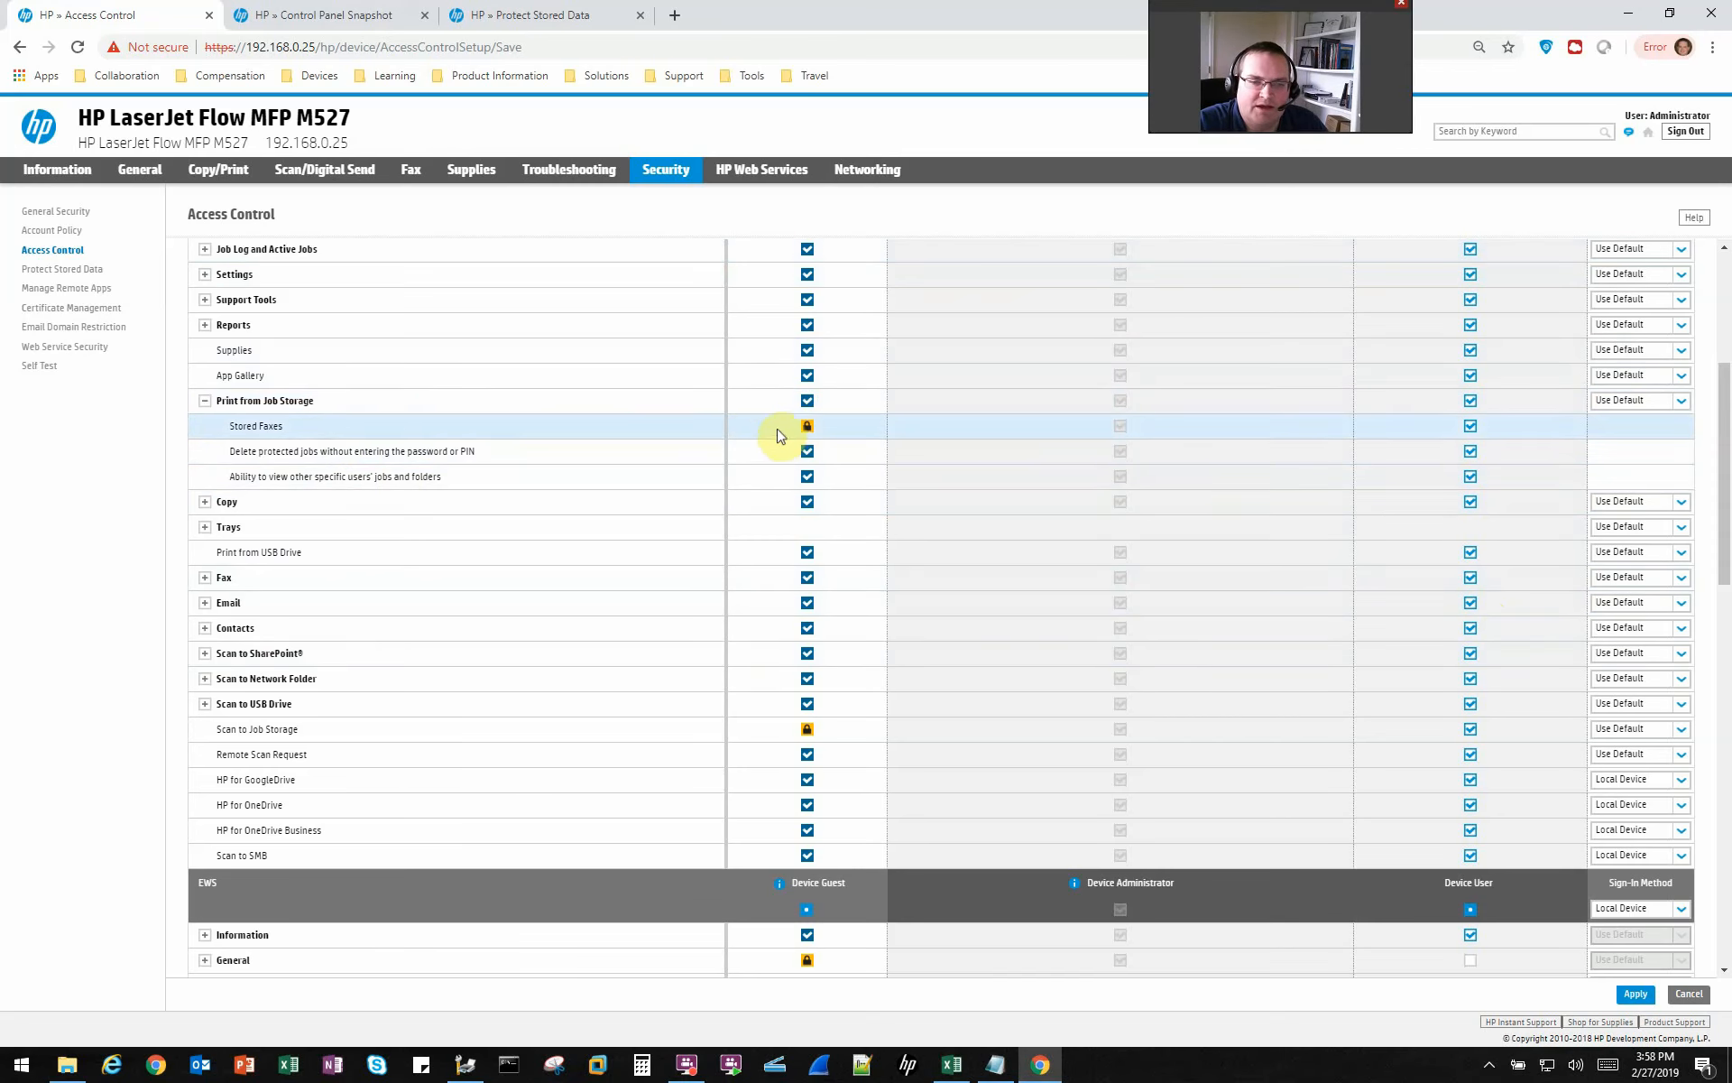
click(808, 426)
- Lock the permission to delete protected jobs without entering the password or PIN for device guests
click(807, 452)
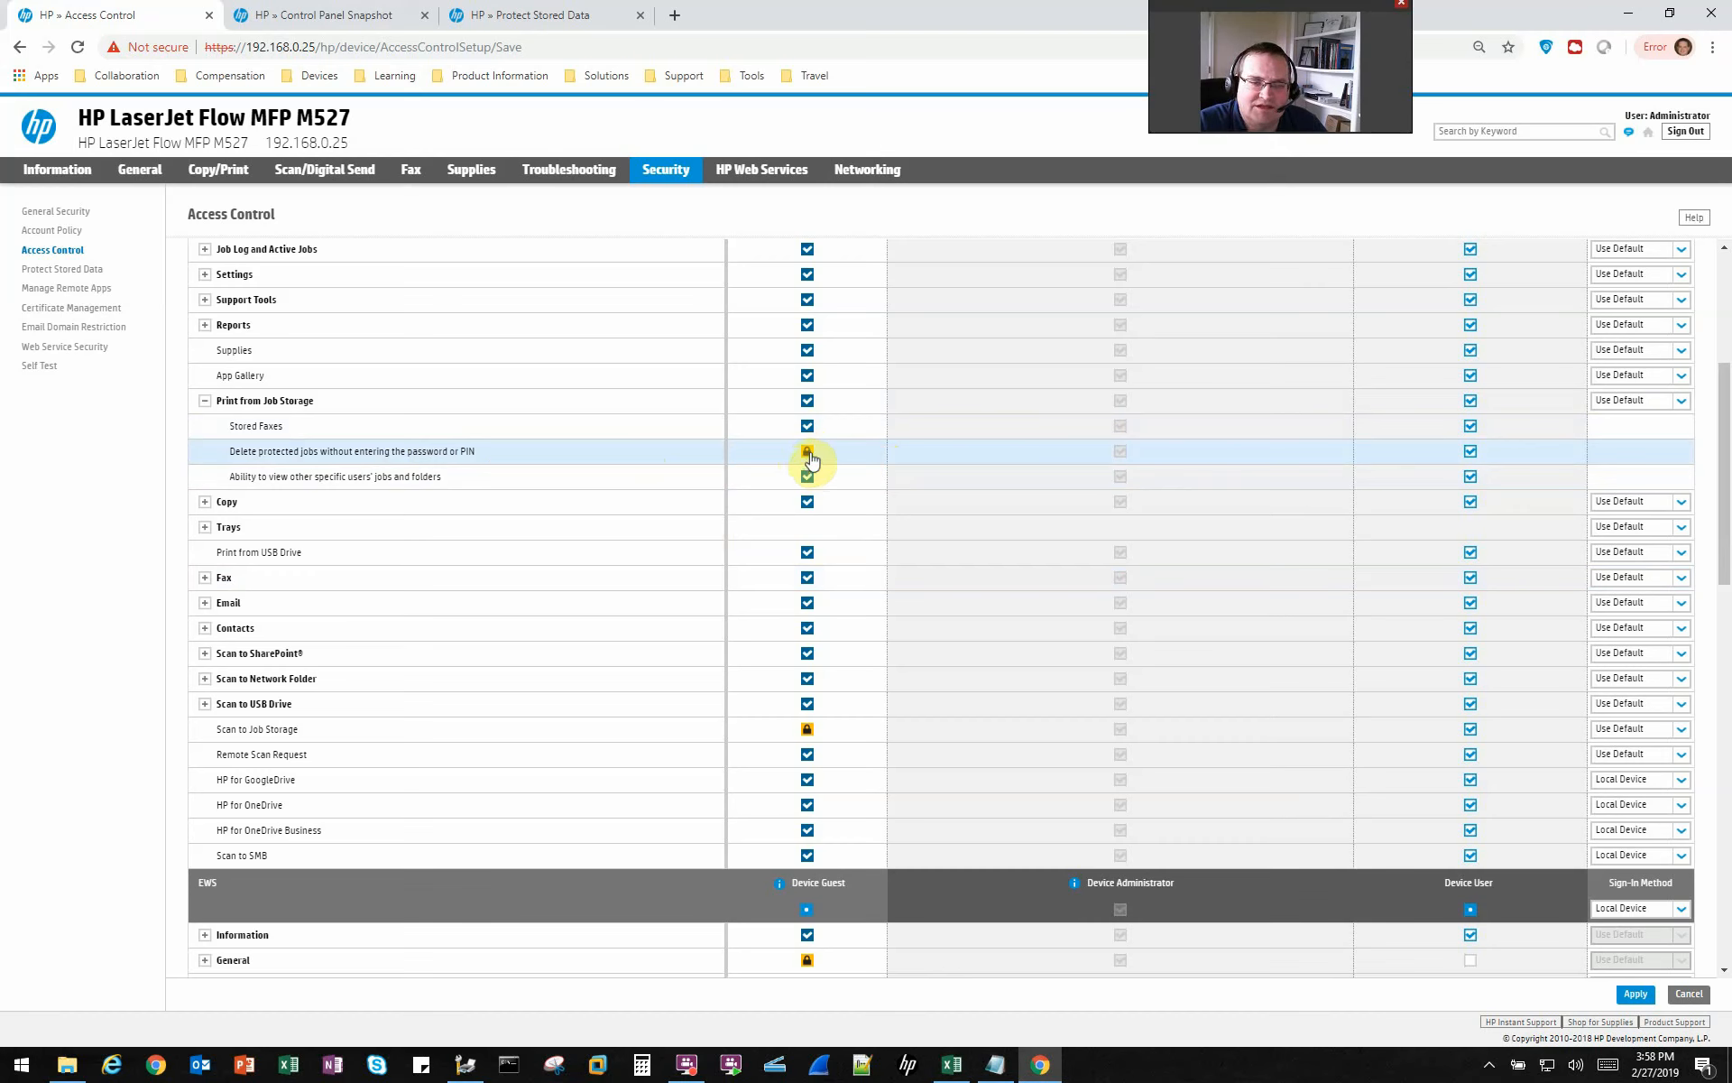
- For device guests, allow deleting protected jobs without the password or PIN again and lock the ability to view other specific users' jobs and folders
click(808, 453)
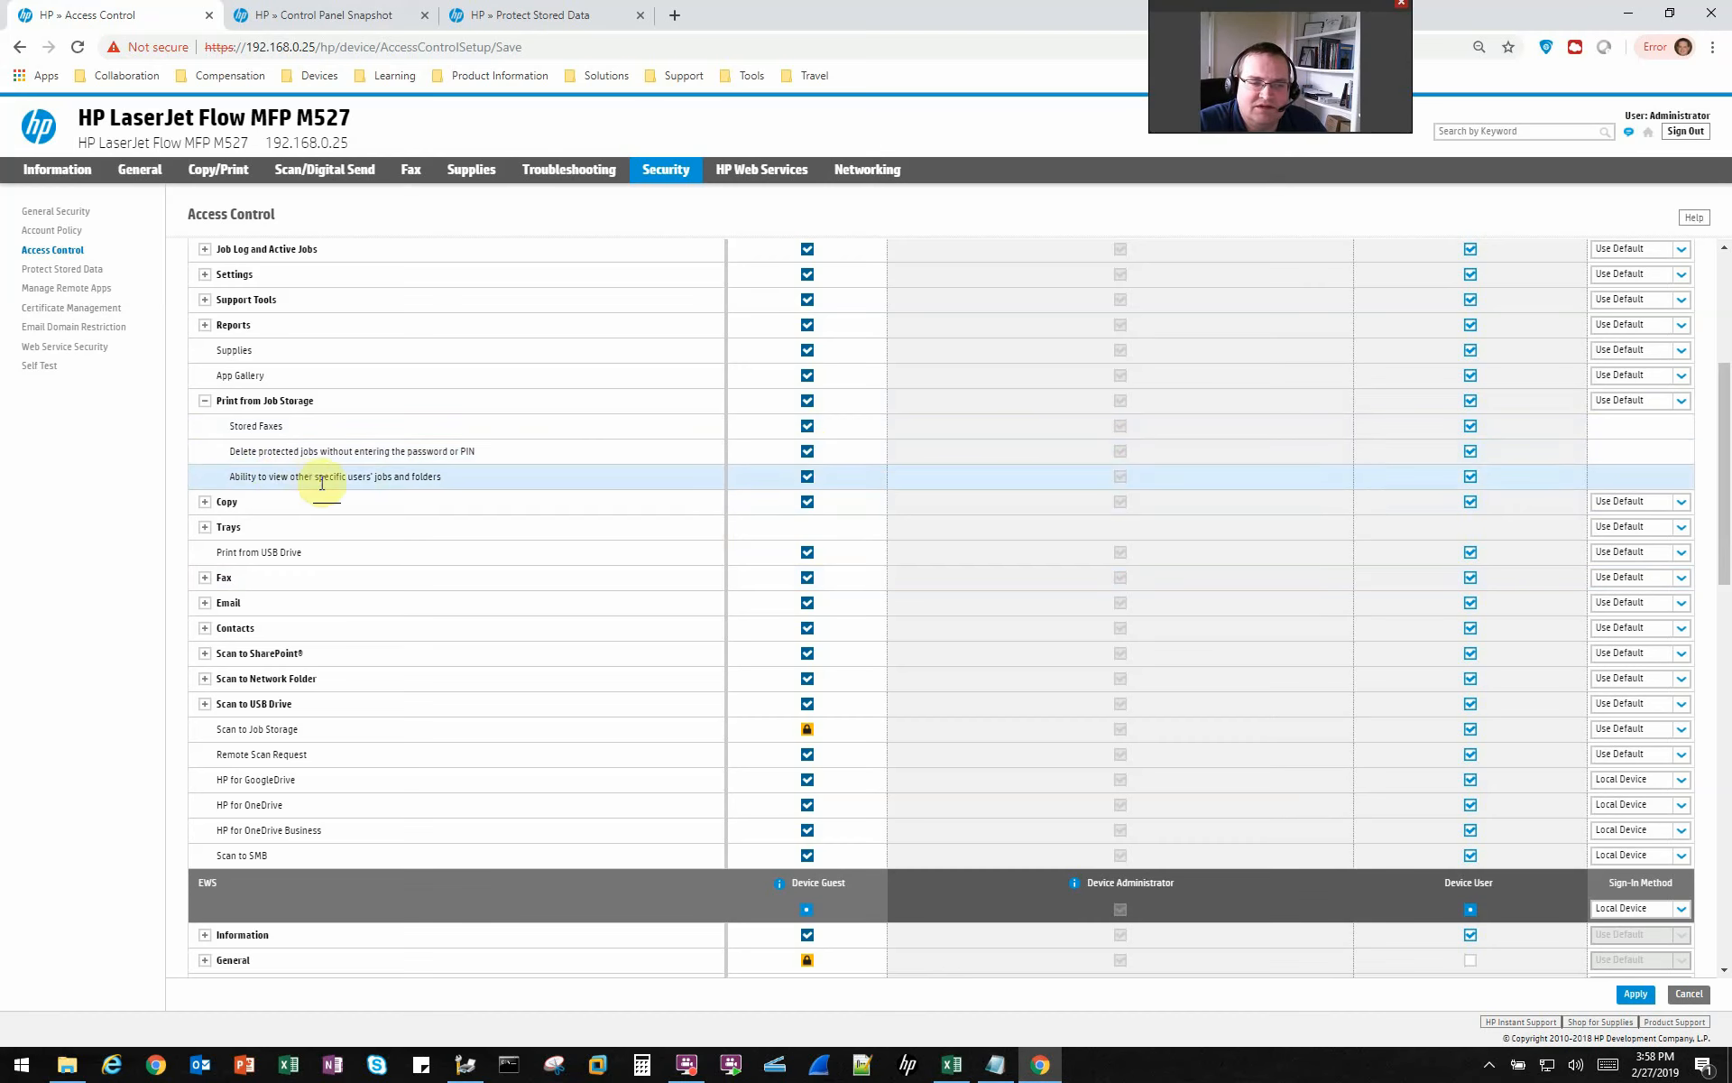
click(807, 478)
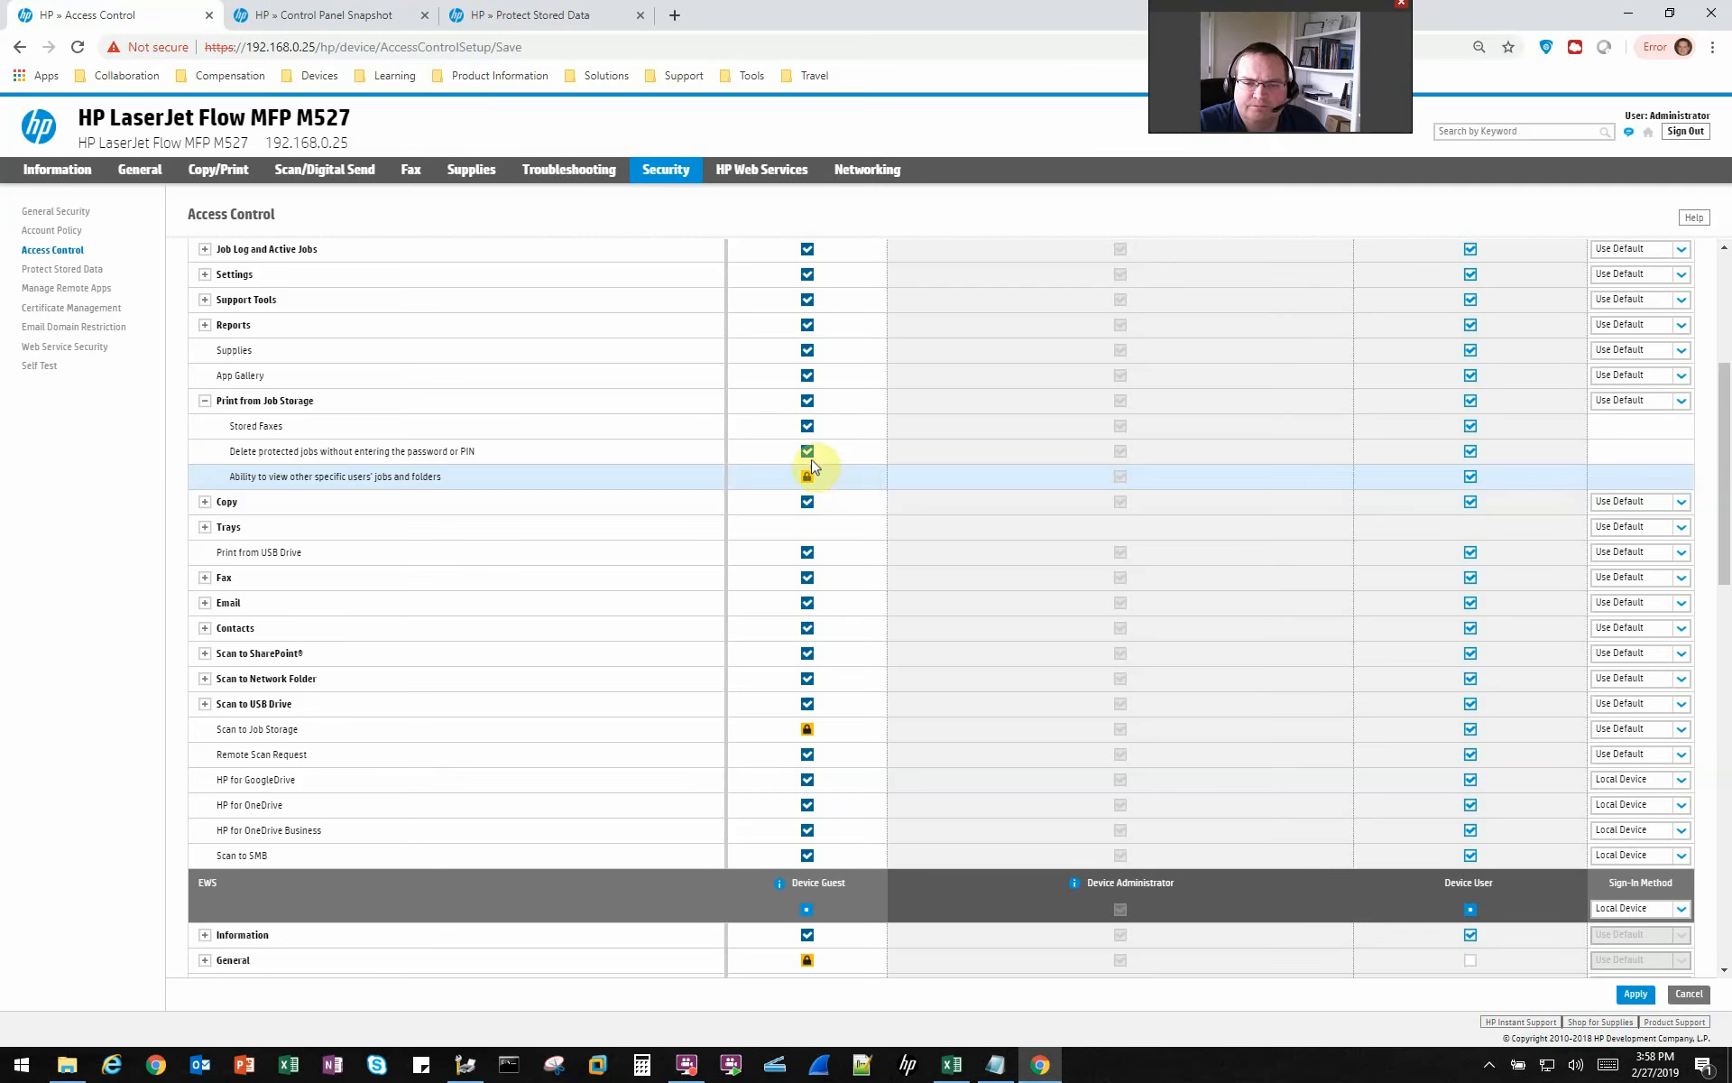
- Check the stored job folders in the open Control Panel Snapshot, and return to Access Control to apply the permission changes
click(350, 16)
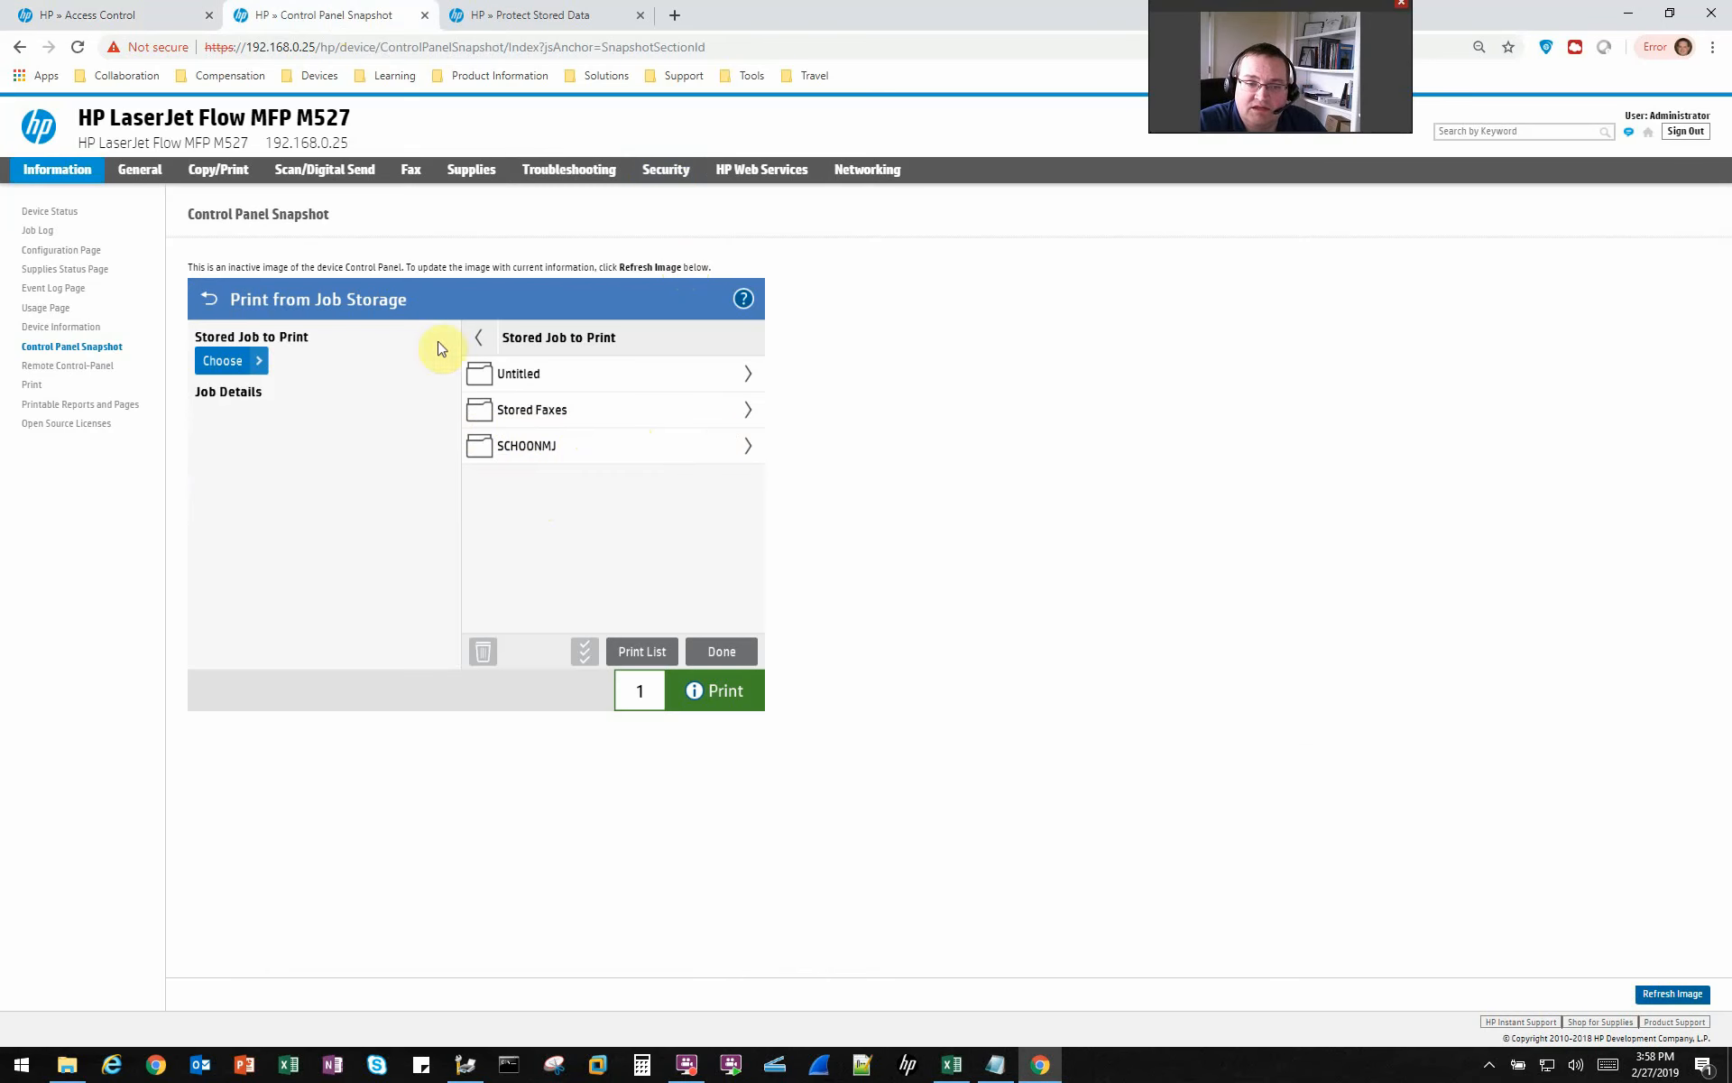
click(122, 11)
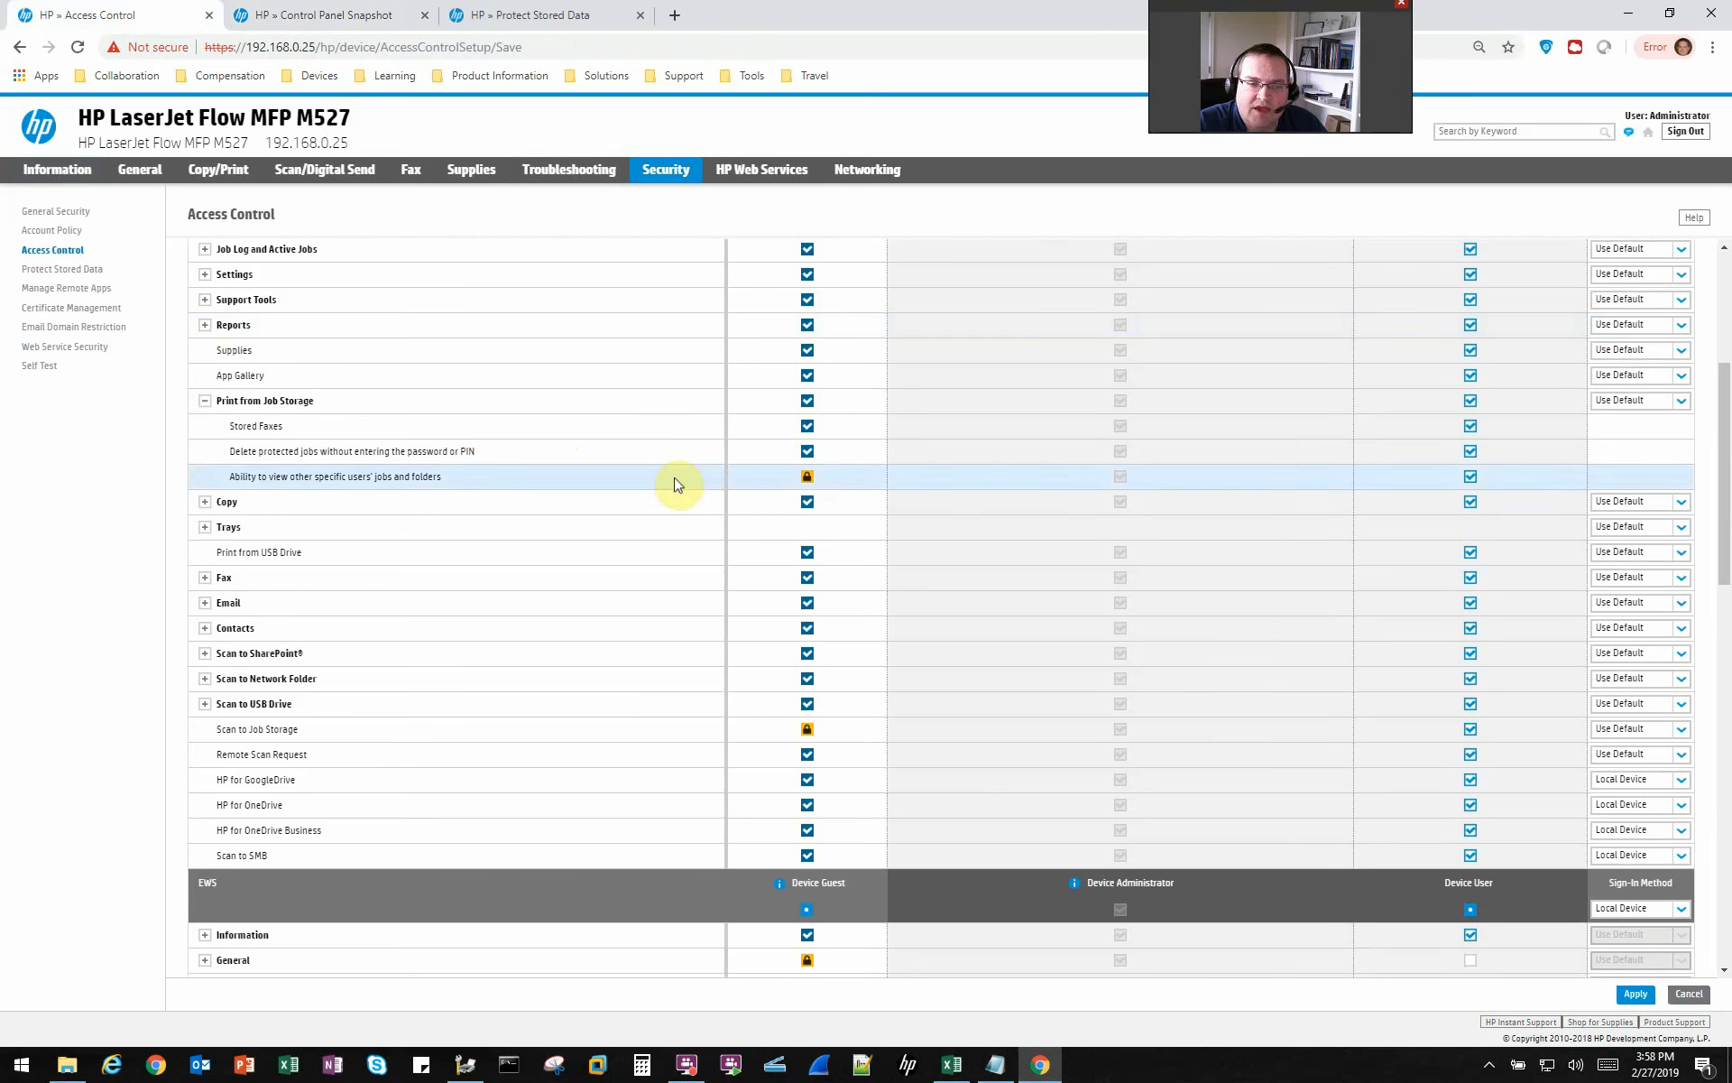
click(1648, 1002)
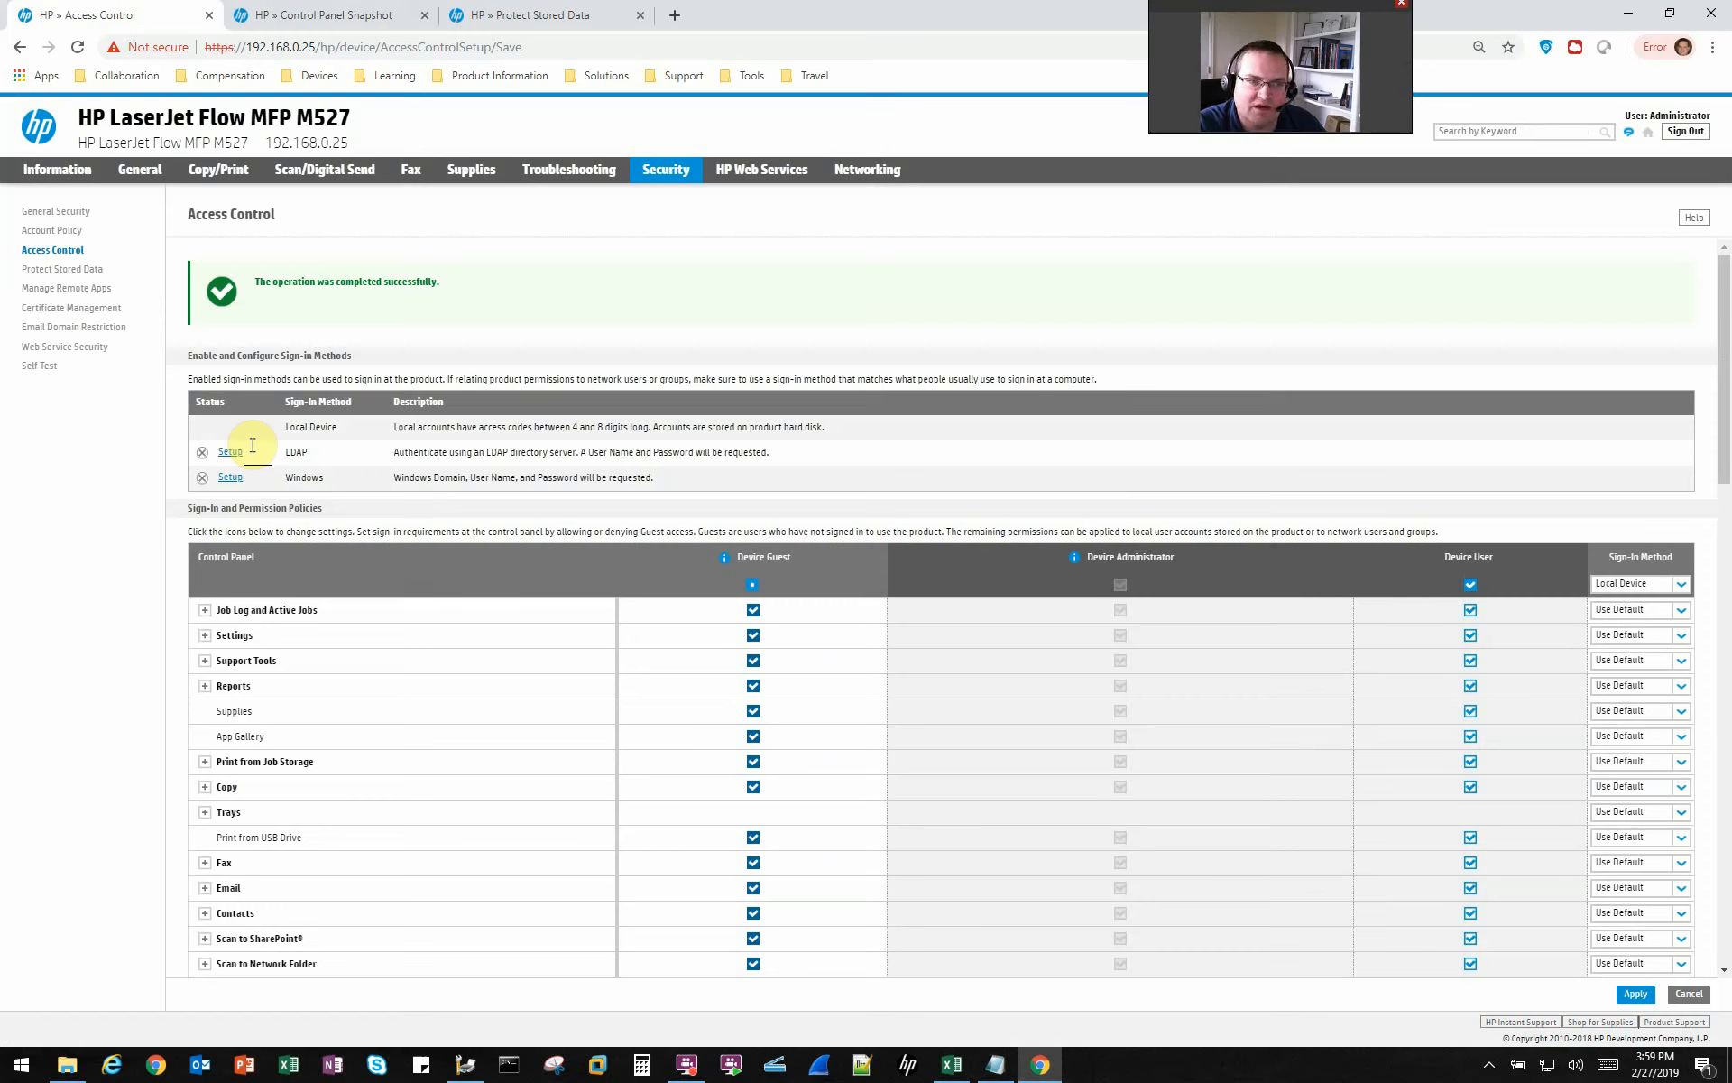
- Switch to the Control Panel Snapshot page and refresh its image of the device's control panel
click(302, 13)
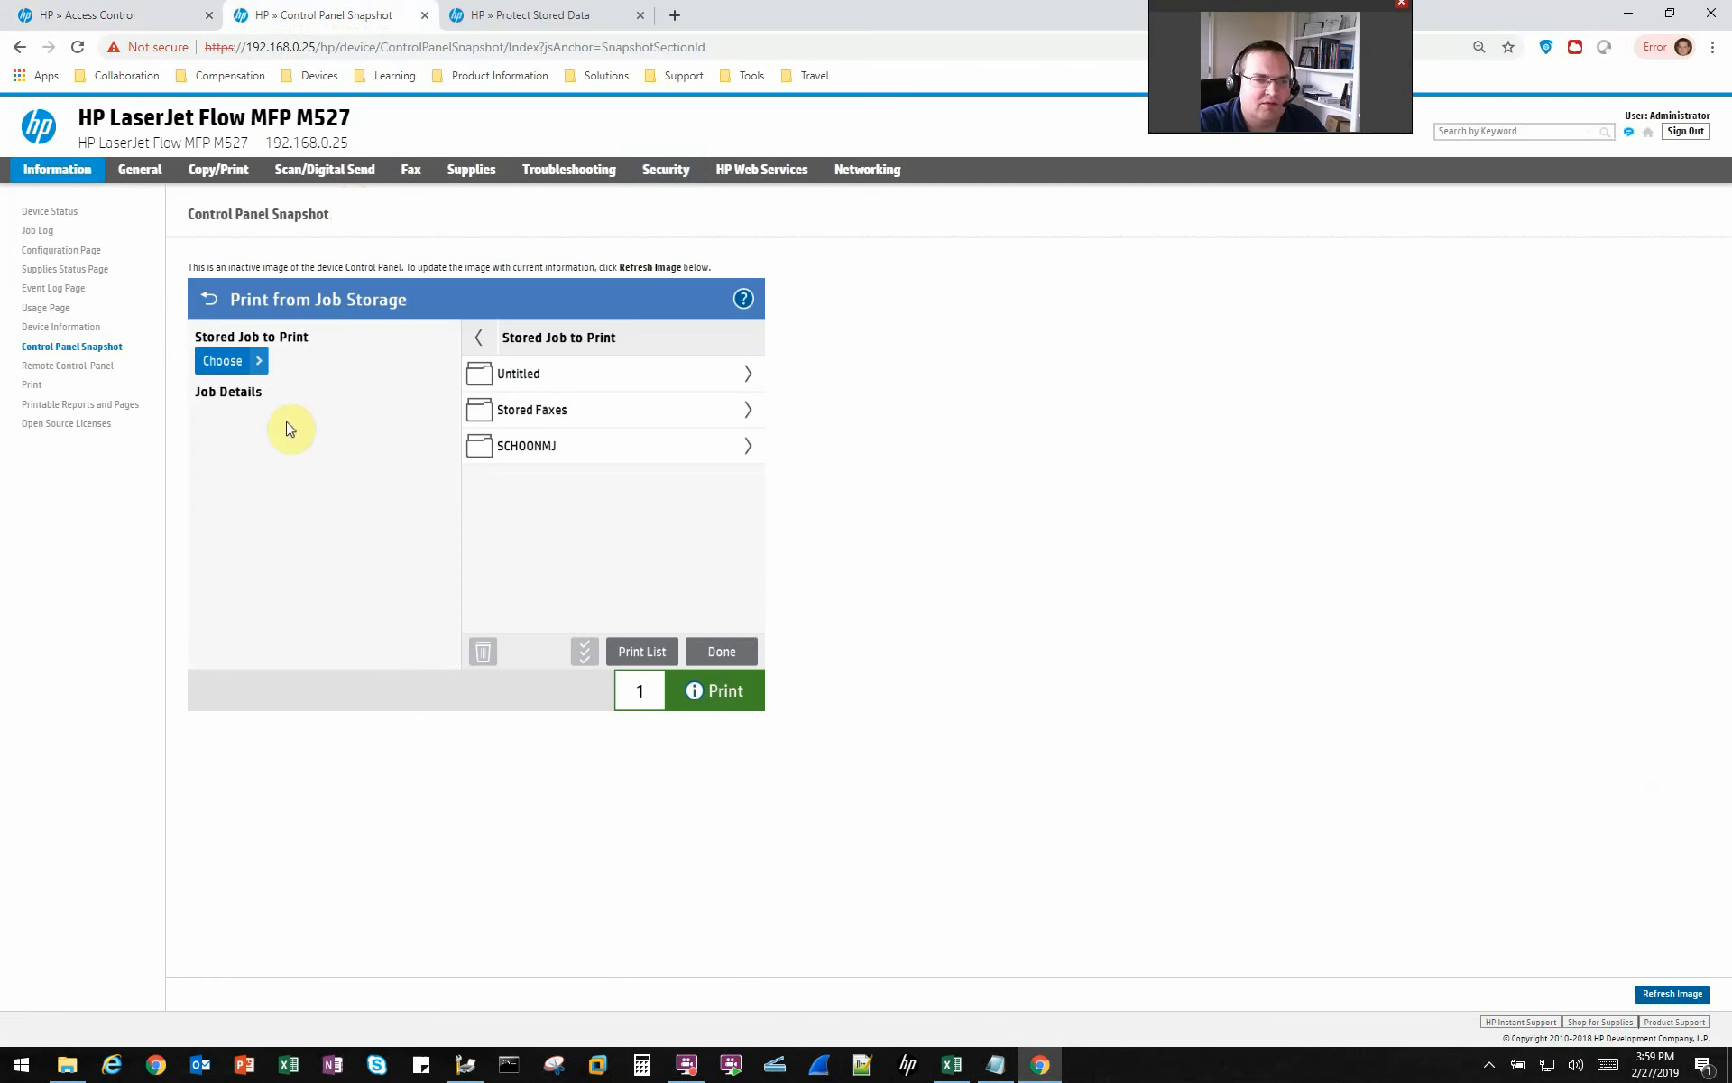
click(1665, 1000)
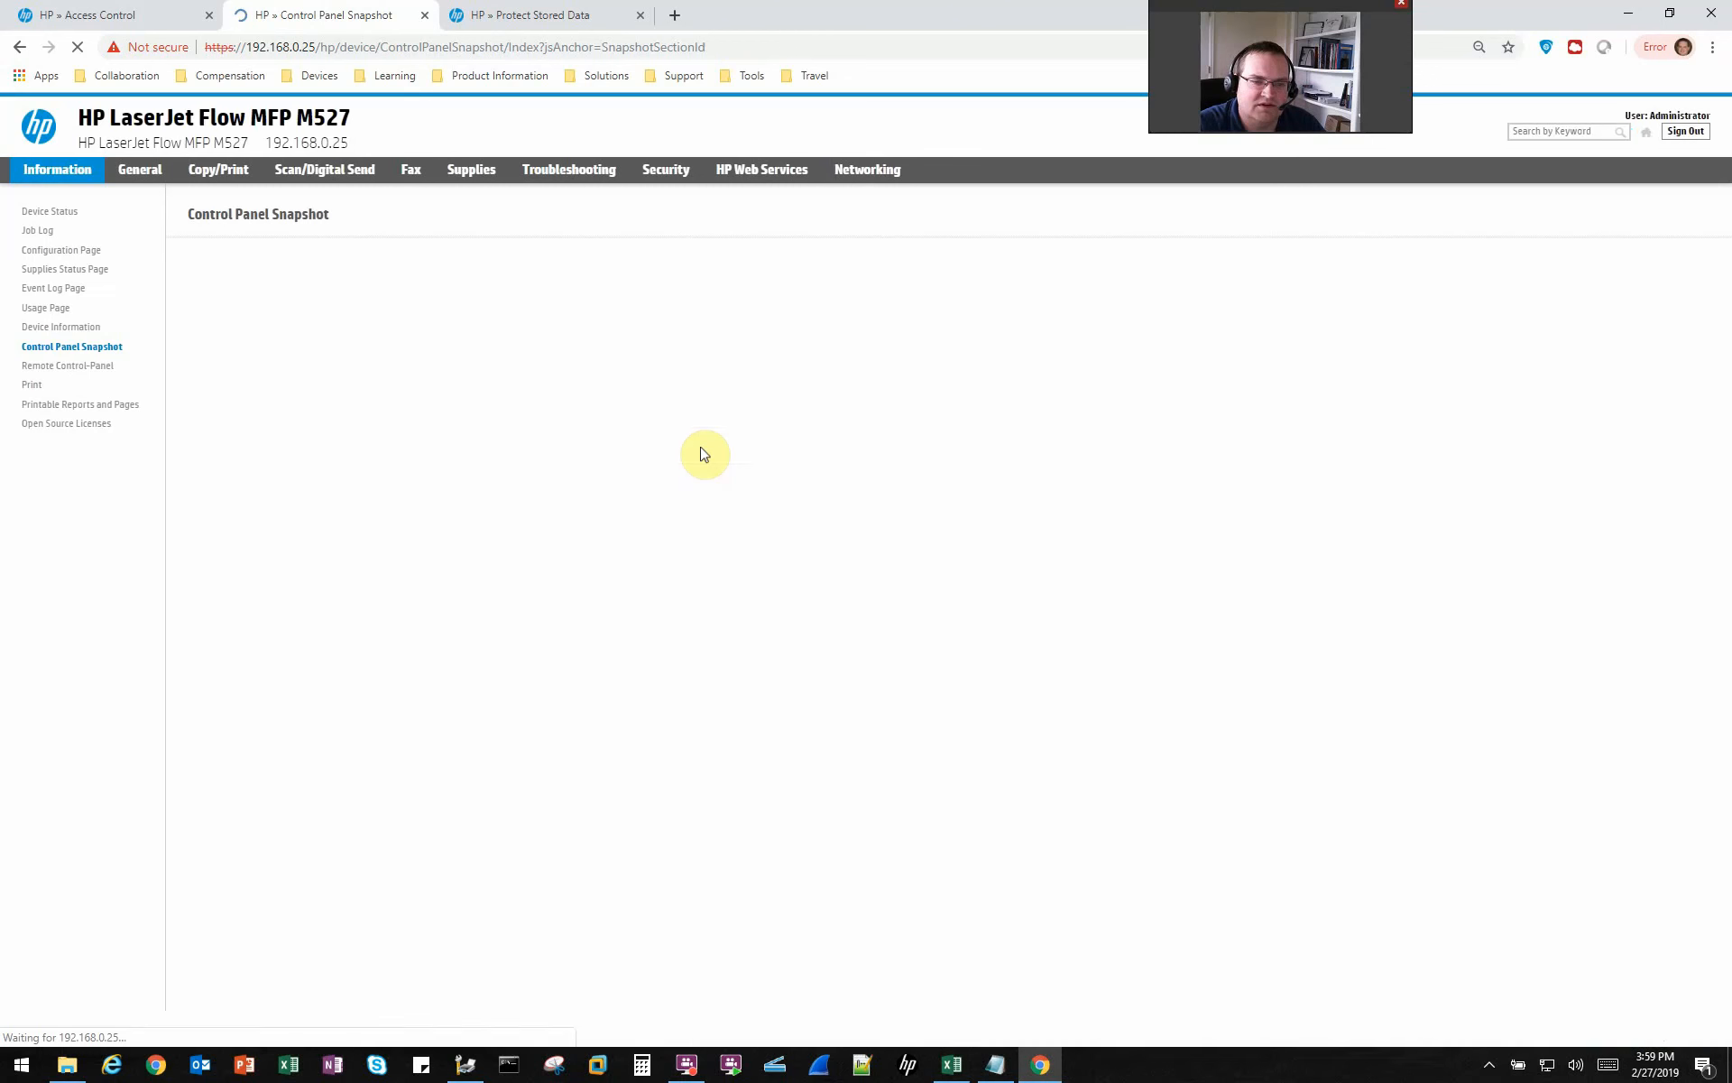